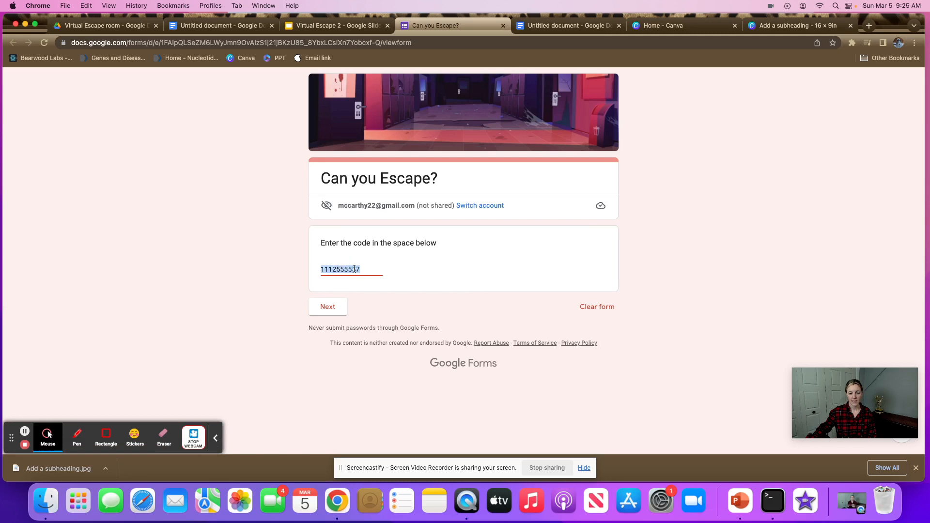
Step: Check the code entered in the Can you Escape? form, then continue to the following section and view its image
left_click(362, 269)
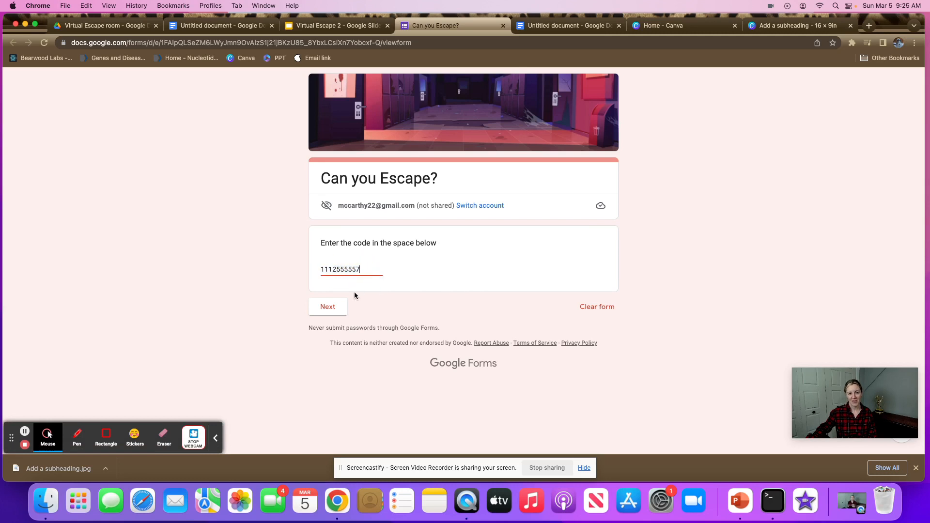
double_click(321, 270)
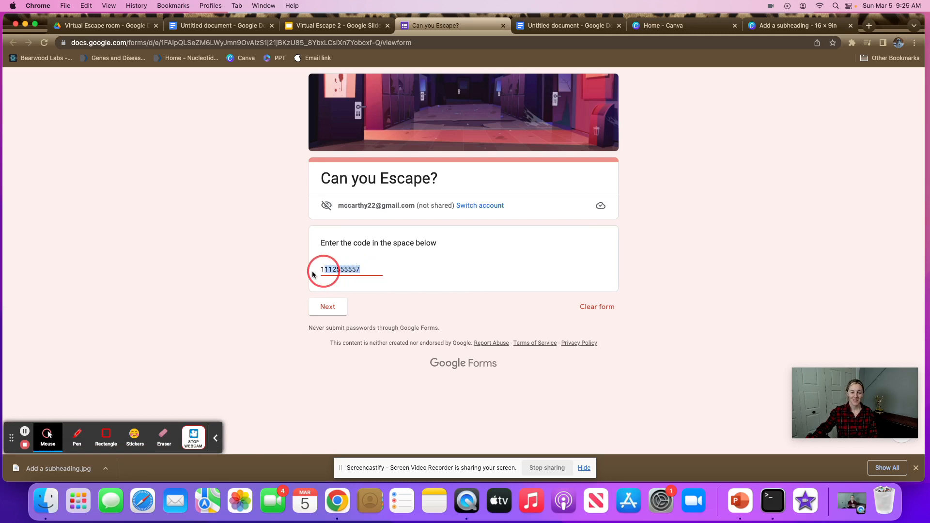
double_click(334, 270)
left_click(334, 271)
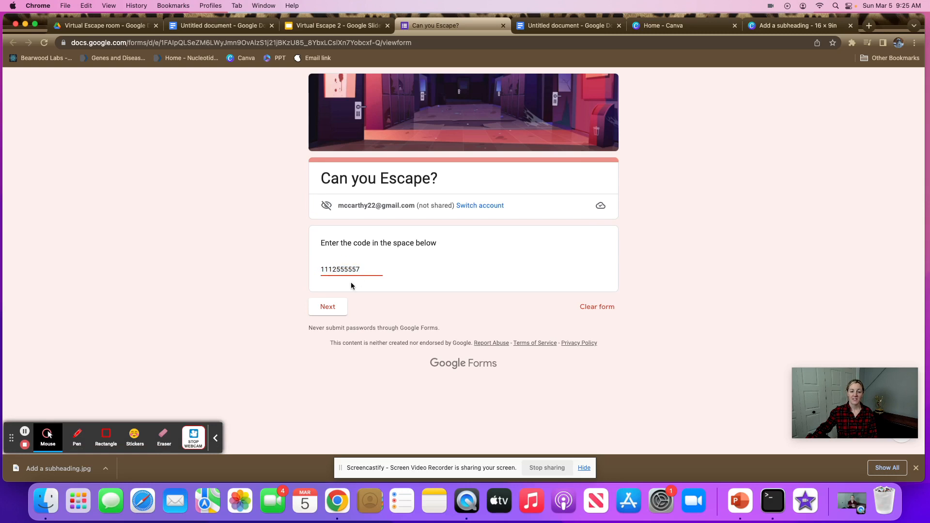
left_click(326, 310)
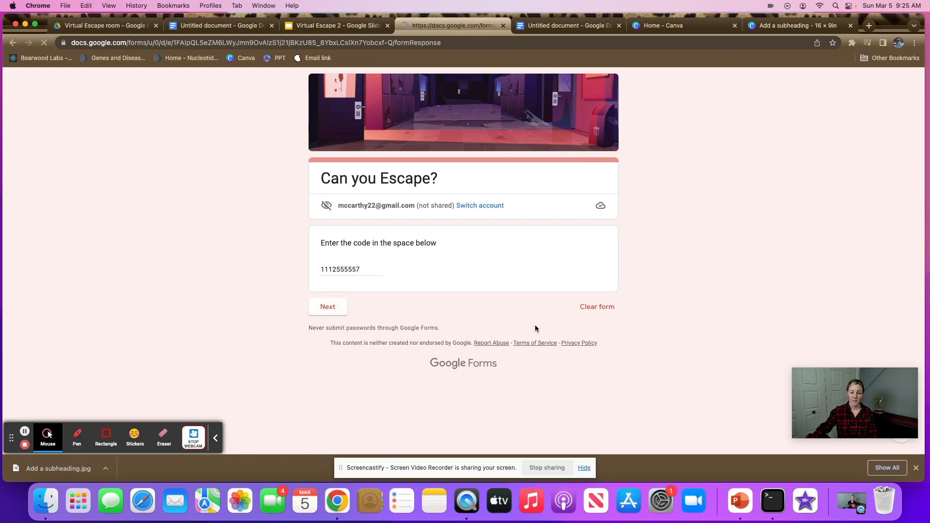
scroll(386, 296, "down", 2)
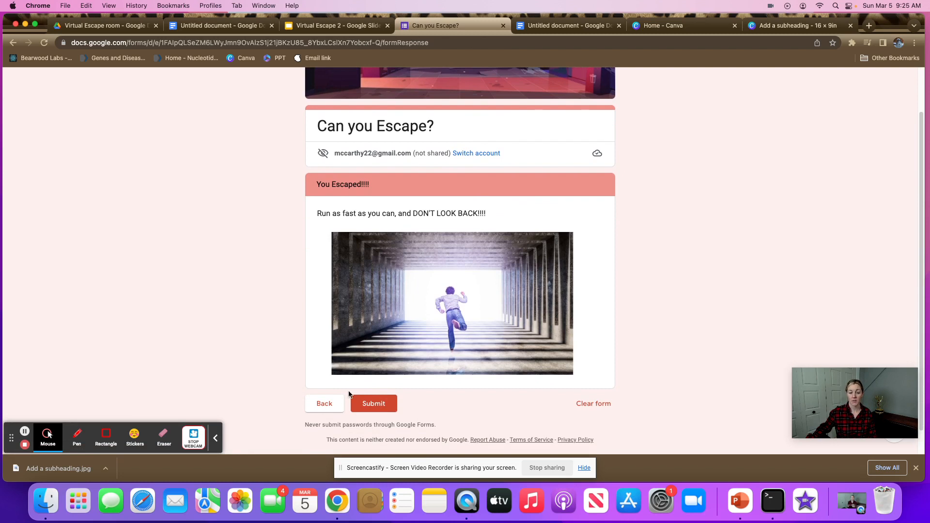
Step: Return to the form's code question and advance again to the You Escaped section with the same code
left_click(318, 411)
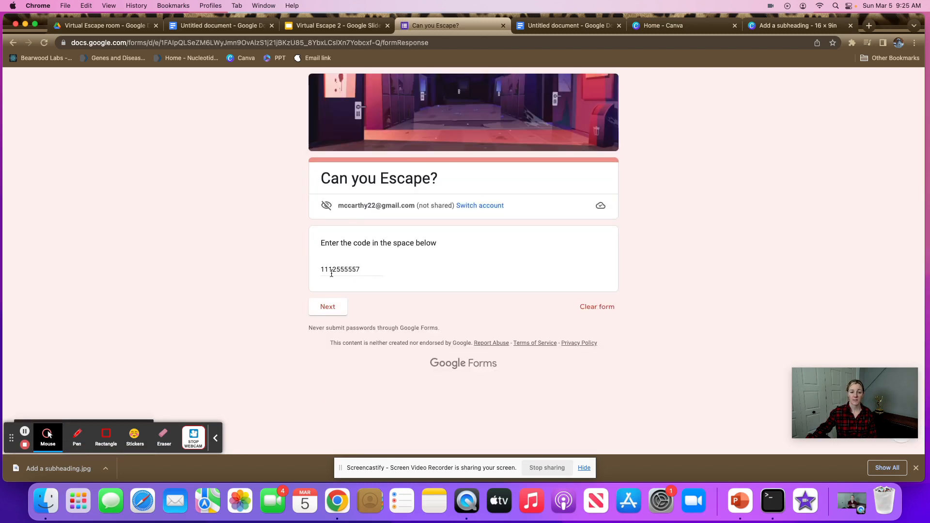
left_click(363, 270)
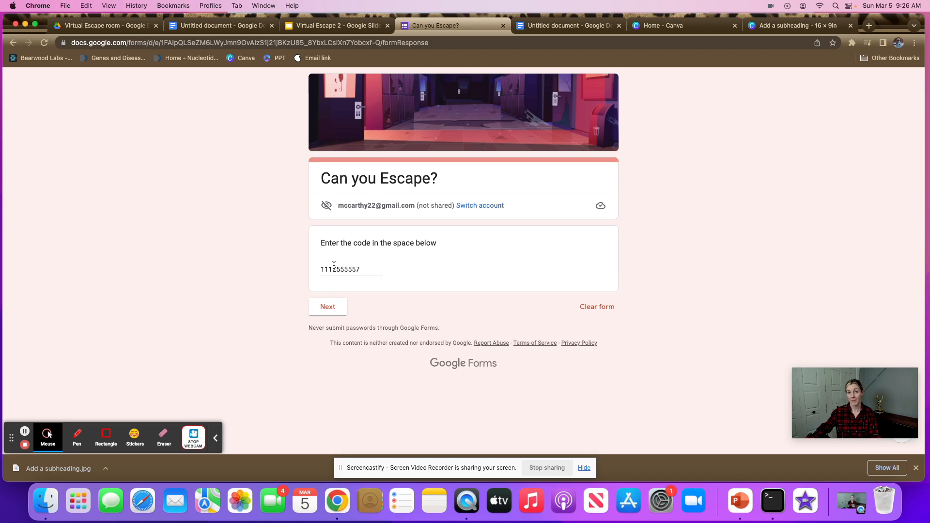
left_click(318, 309)
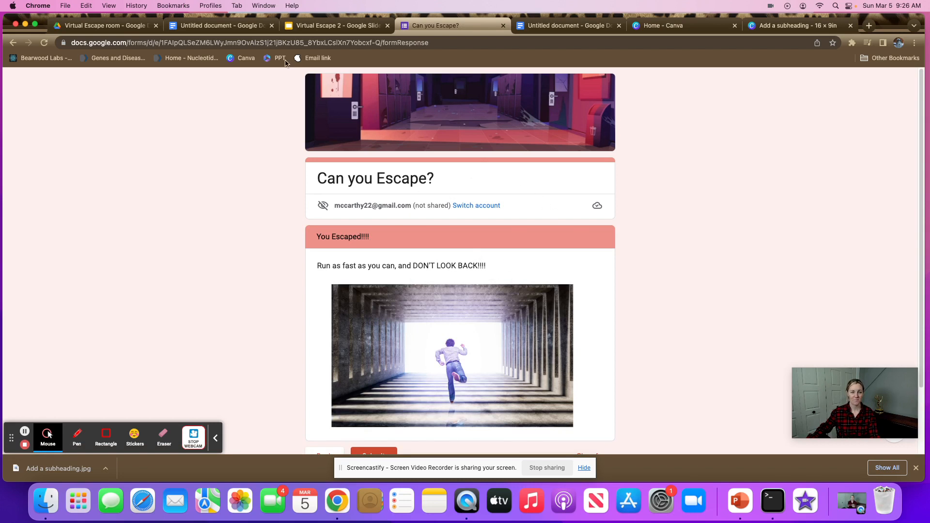
Step: Open the Virtual Slide Show presentation from the Virtual Escape room folder in Drive and view slides 1 to 4
left_click(105, 25)
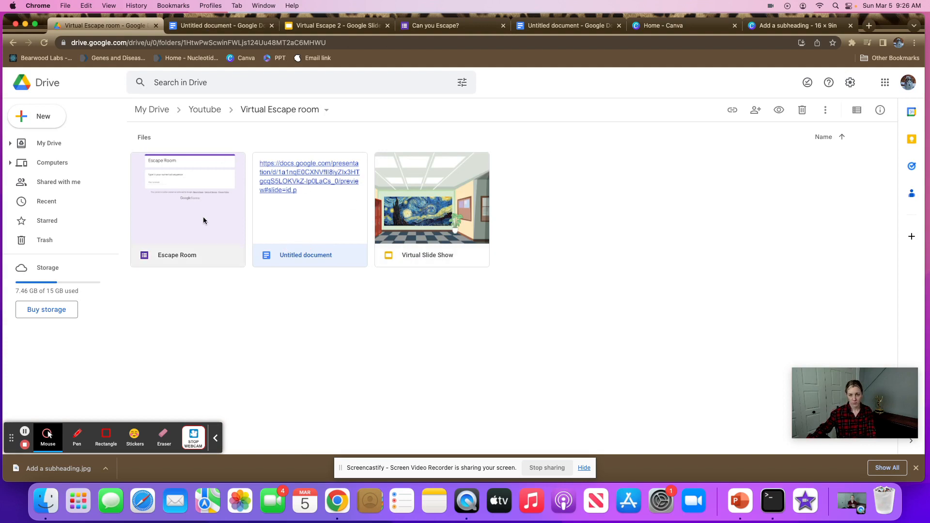
double_click(412, 198)
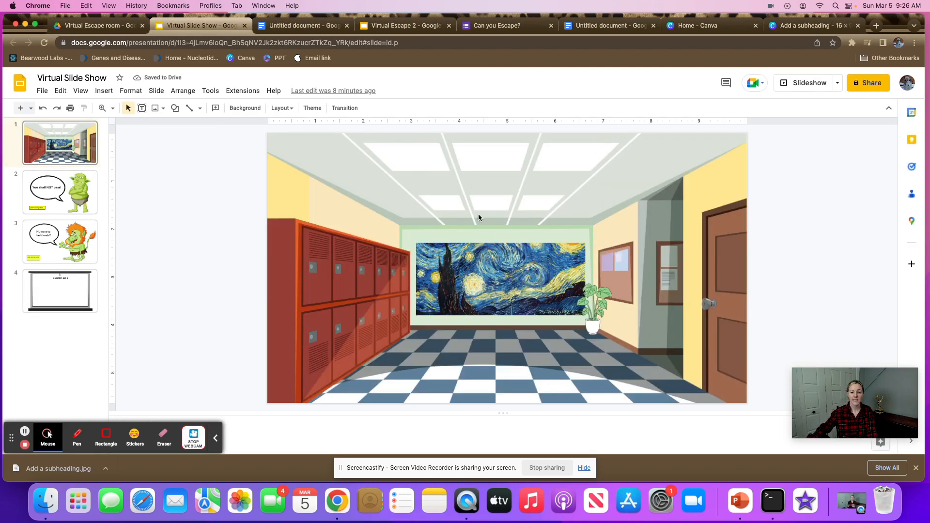
left_click(418, 349)
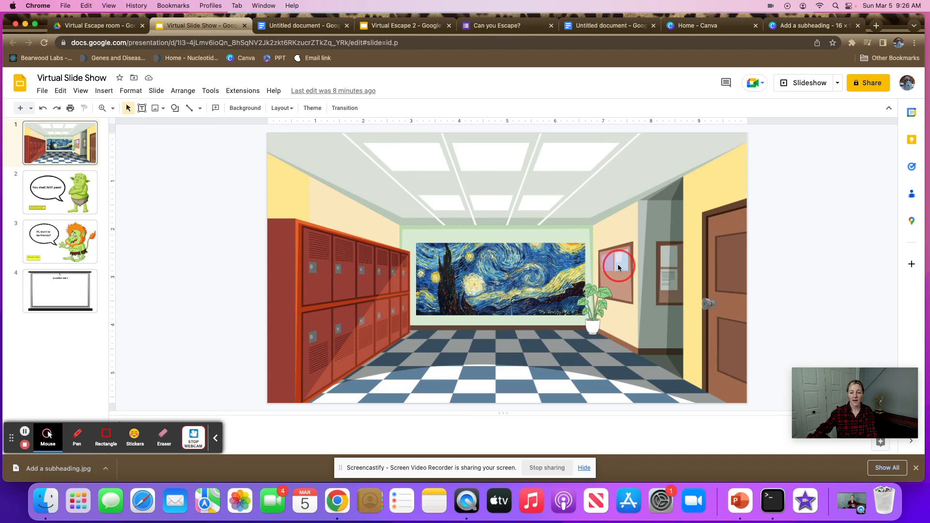
left_click(88, 199)
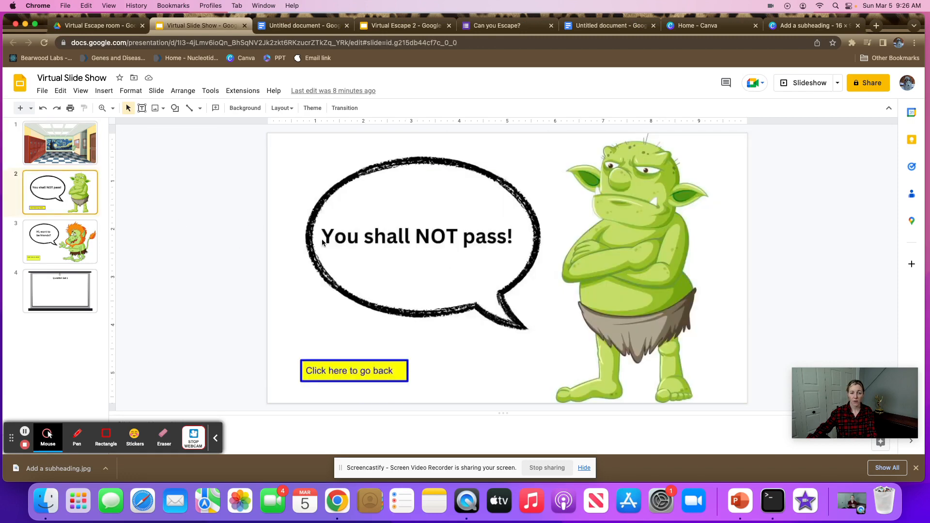
left_click(72, 261)
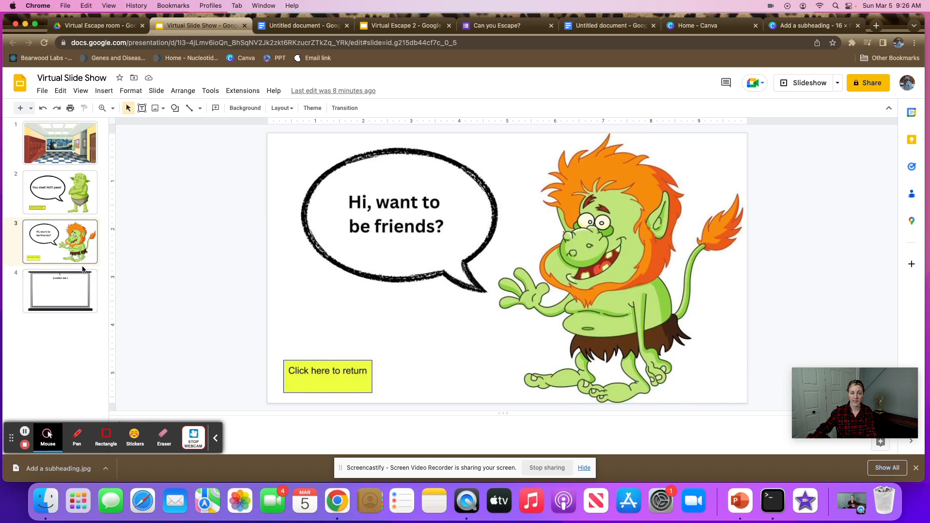
left_click(83, 271)
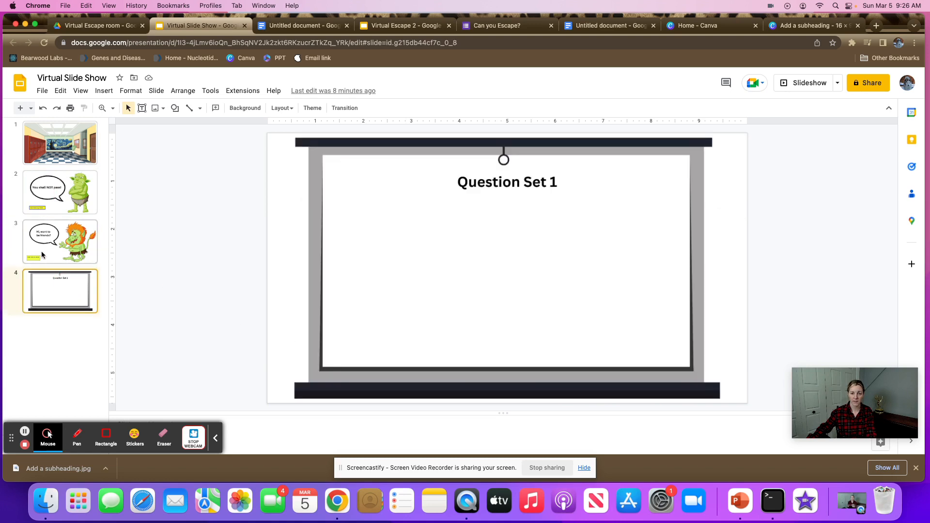
Step: Switch to the Add a subheading design in Canva and dismiss the completed downloads notice
left_click(734, 27)
left_click(806, 25)
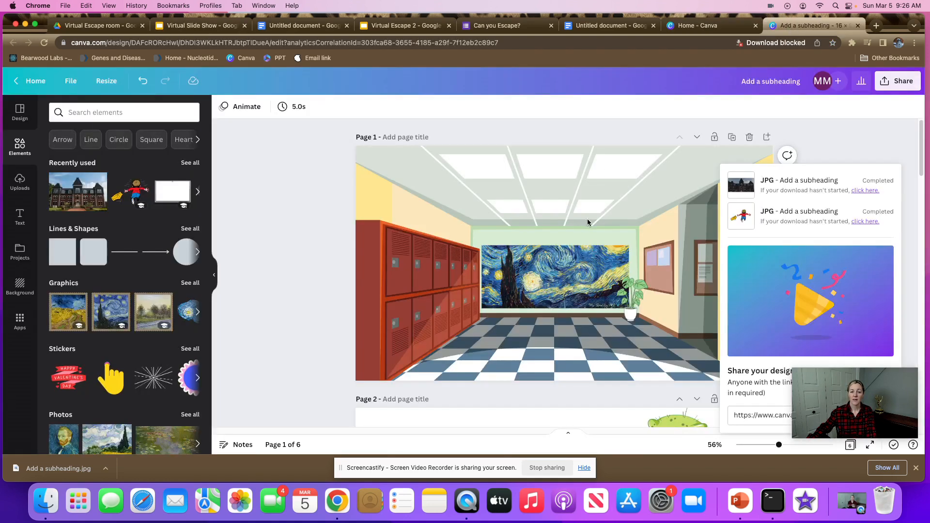
left_click(864, 154)
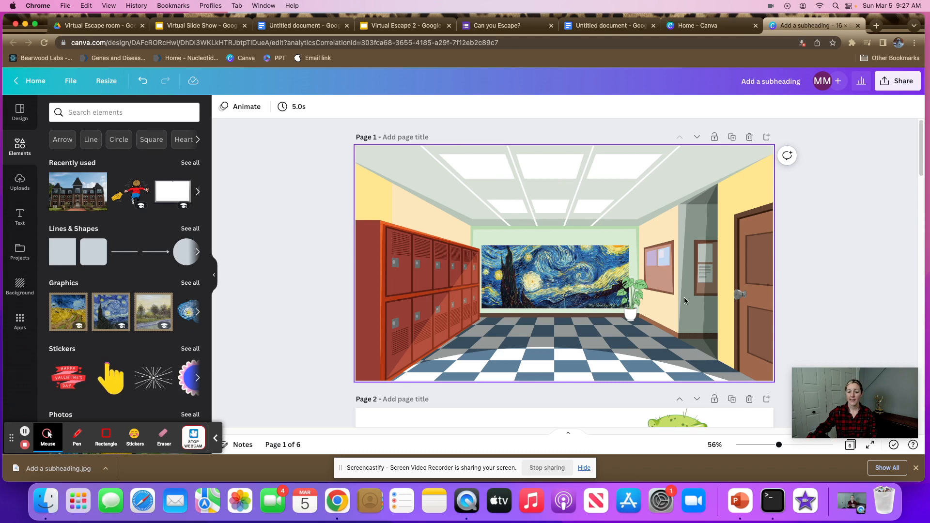
Step: Move the Starry Night painting and the potted plant on page 1 down onto the hallway floor, uncovering the windows
left_click_drag(552, 281, 565, 382)
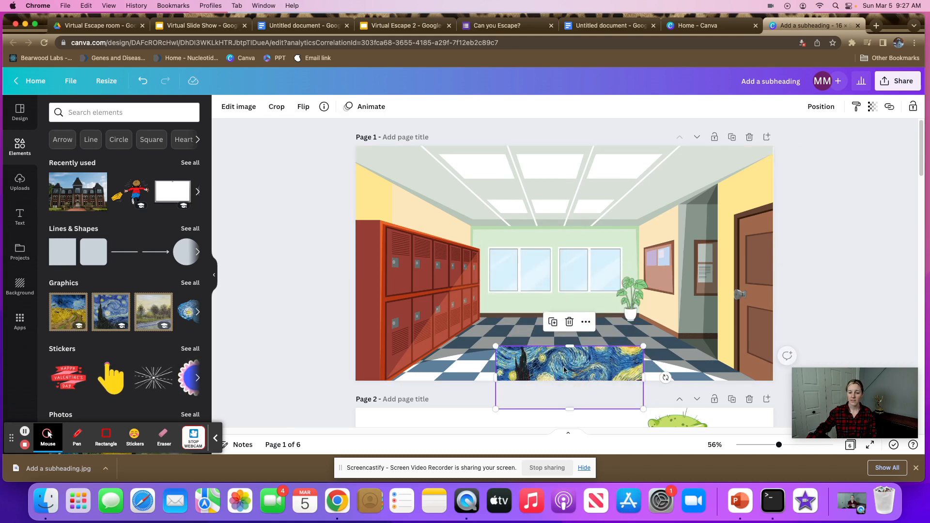
left_click(633, 310)
left_click_drag(633, 310, 705, 375)
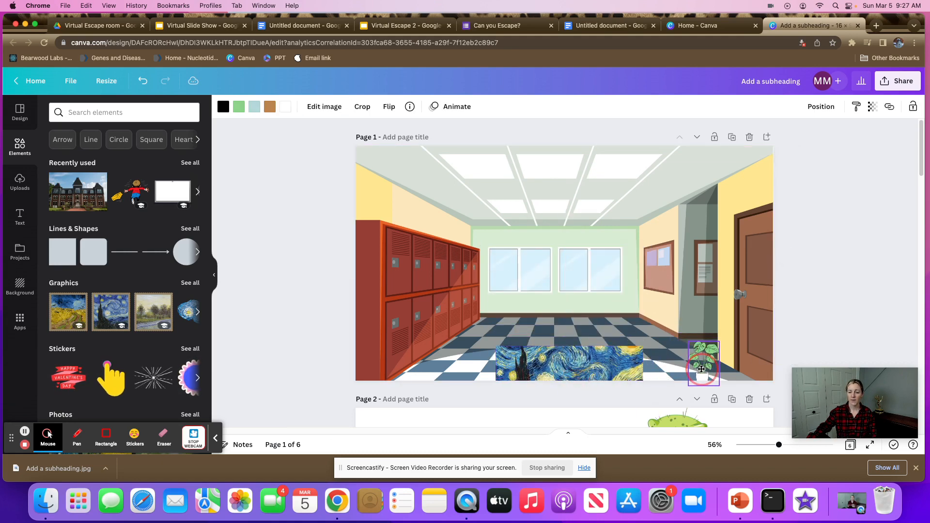
left_click(69, 112)
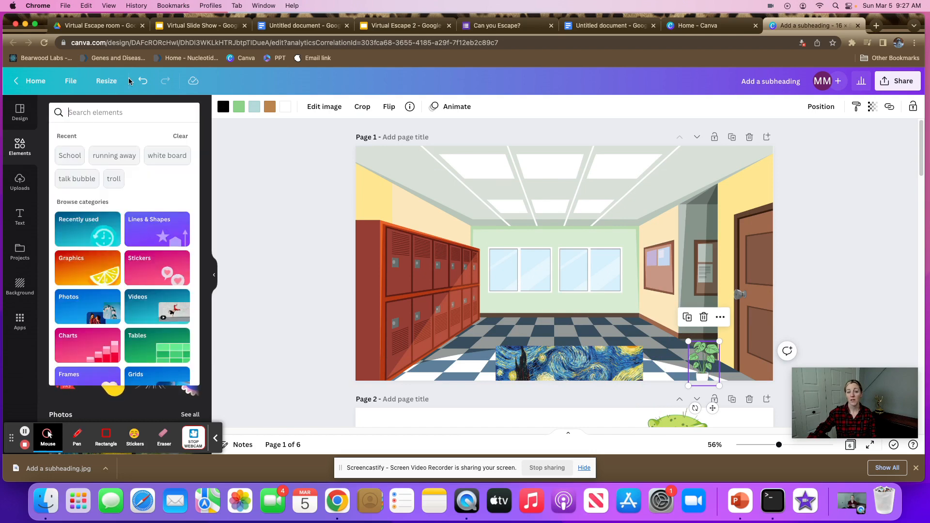
left_click(324, 200)
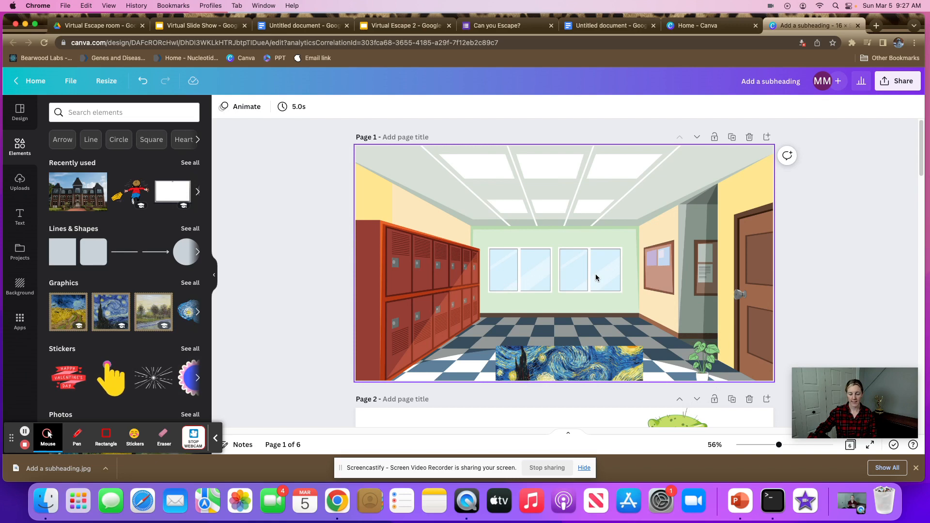
Step: Place the Starry Night painting over the windows on the hallway's back wall on page 1
left_click_drag(576, 350, 564, 261)
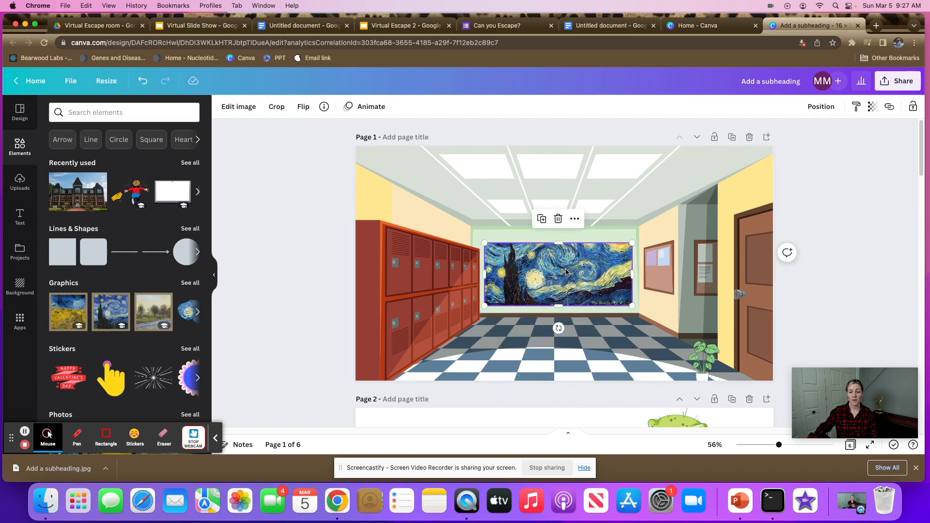
left_click(493, 231)
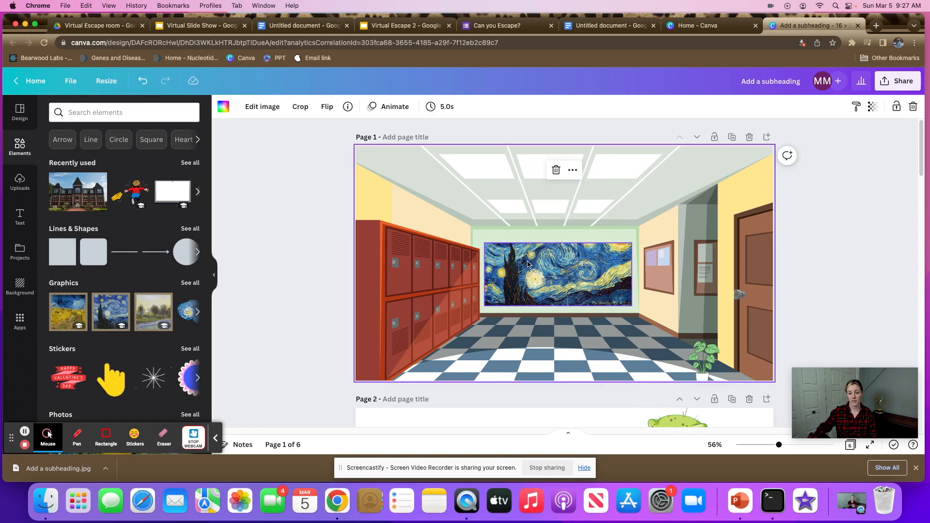
left_click(576, 275)
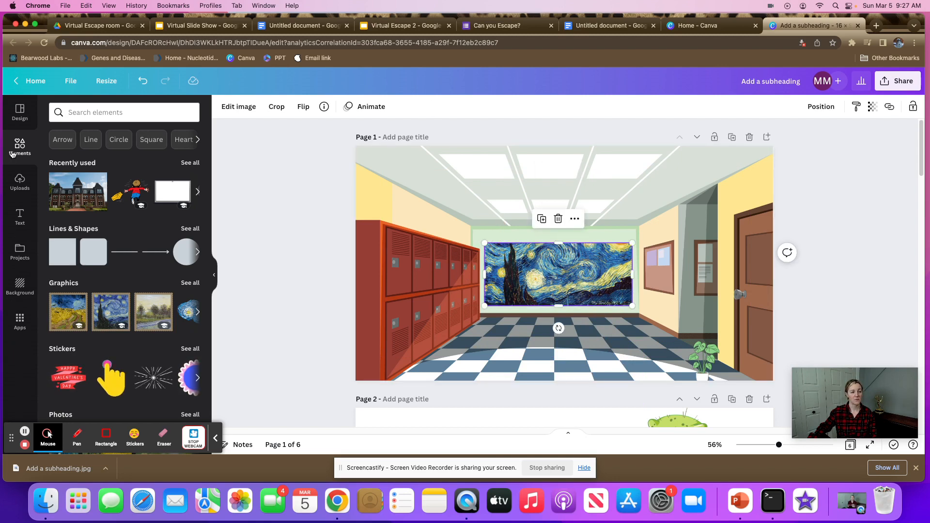
left_click(99, 113)
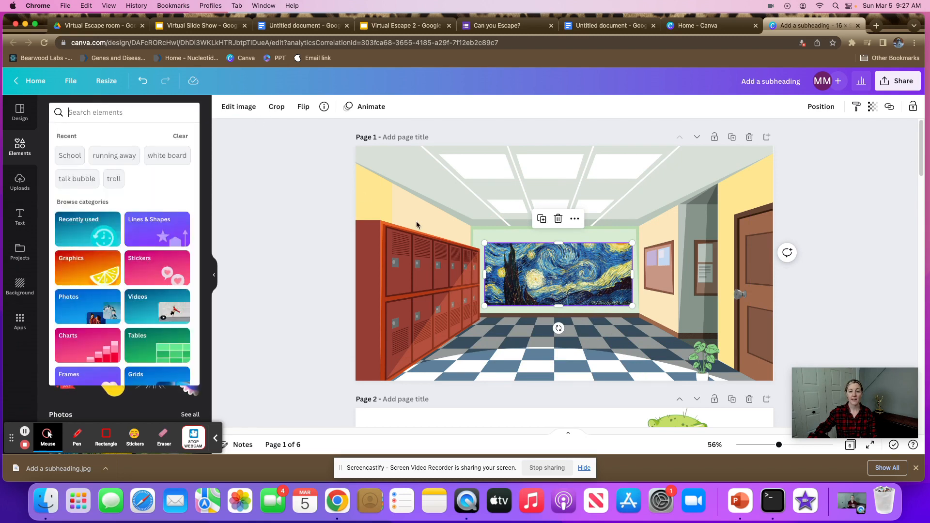
left_click(412, 268)
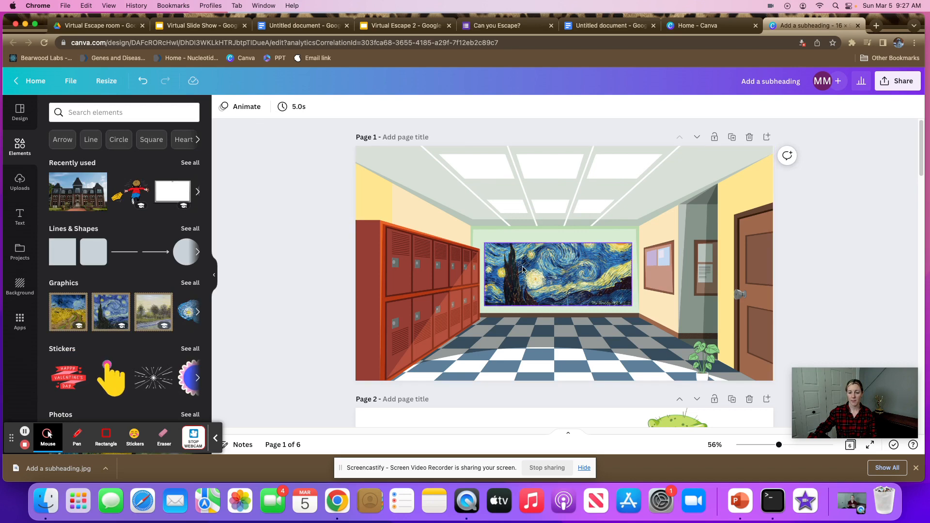
Step: Place the potted plant on page 1 at the painting's lower-right corner, in front of the back wall
left_click_drag(706, 346, 621, 276)
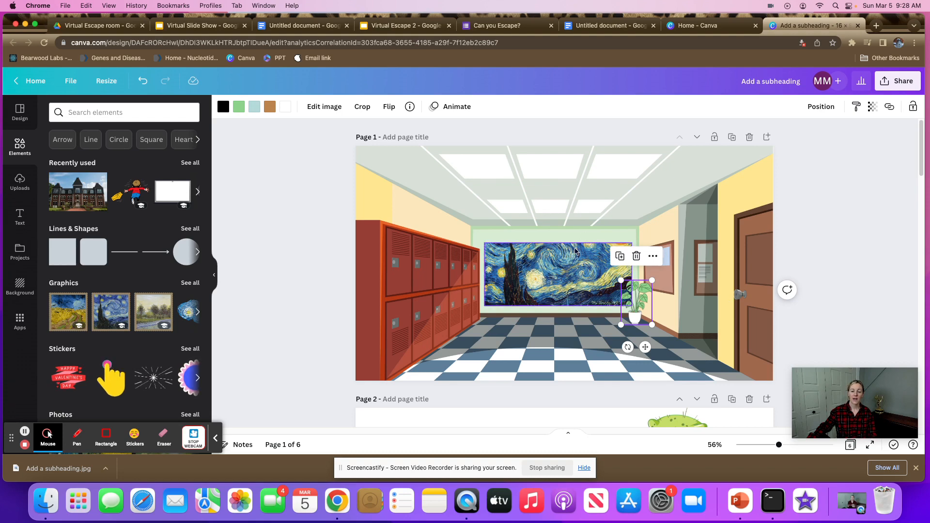
left_click(540, 277)
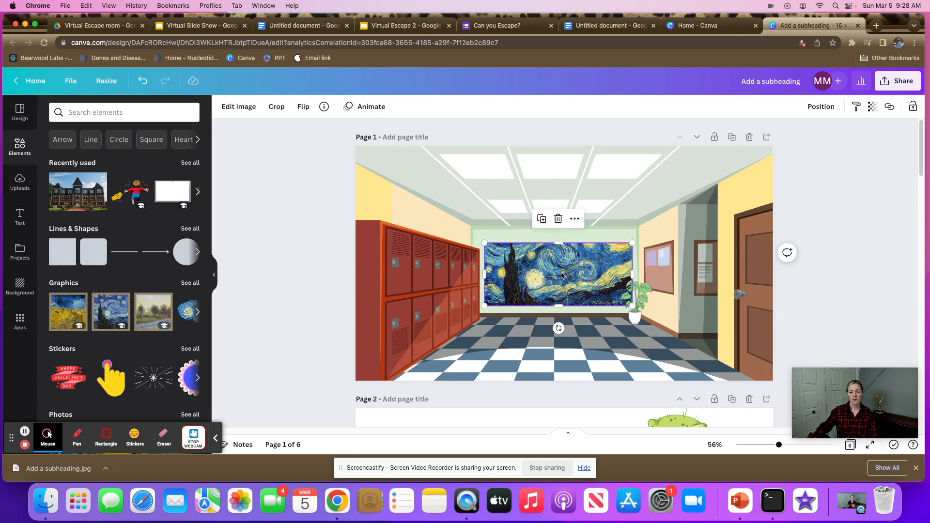
left_click(71, 115)
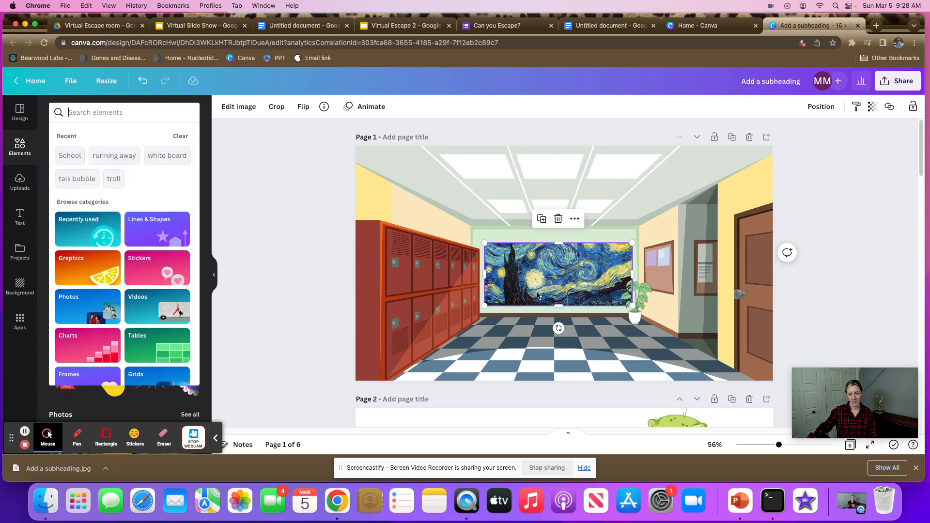
left_click(321, 294)
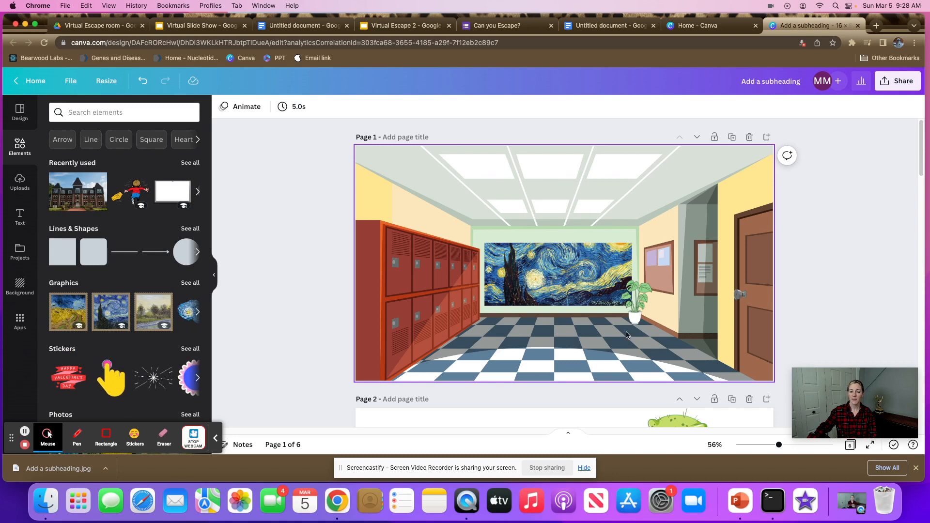
Step: Review the hallway on page 1 and the two troll speech-bubble pages that follow it
scroll(625, 334, "down", 5)
scroll(660, 335, "down", 3)
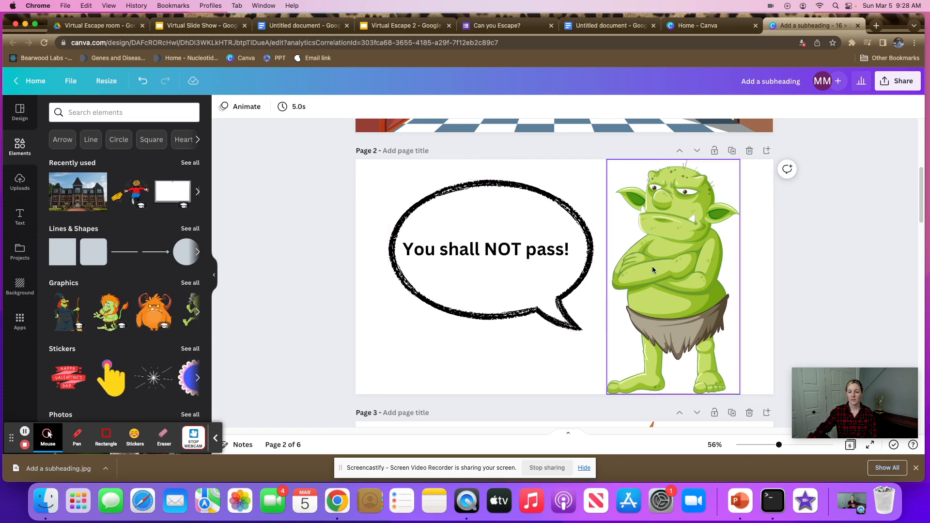
scroll(432, 298, "up", 2)
scroll(432, 299, "up", 4)
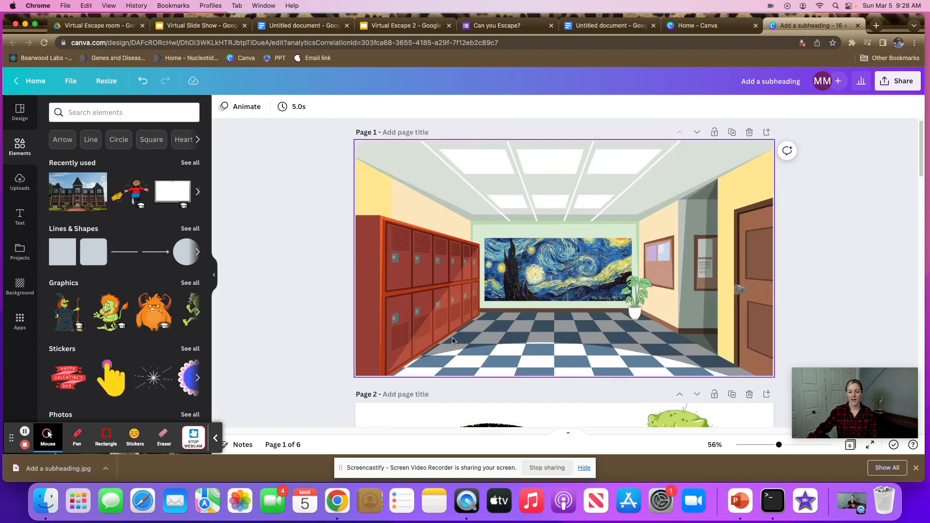
scroll(477, 366, "down", 2)
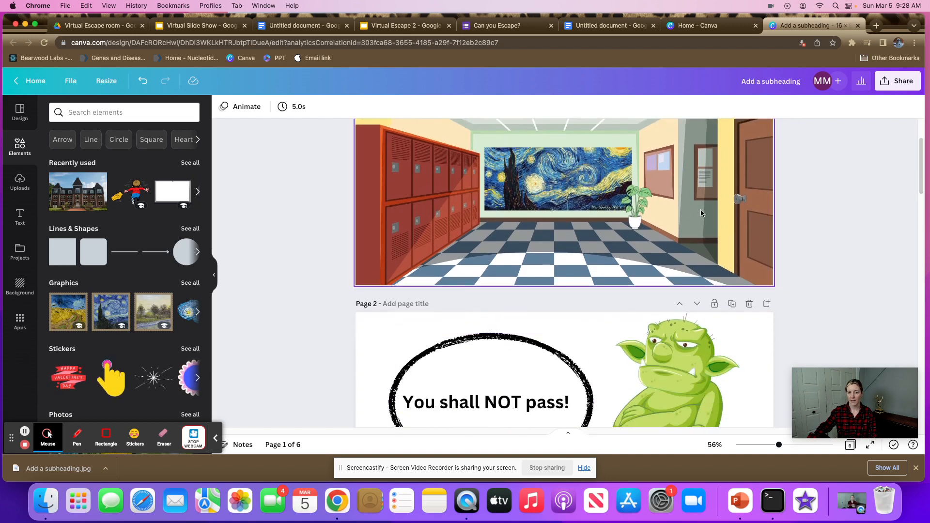
scroll(632, 302, "down", 10)
scroll(607, 287, "up", 4)
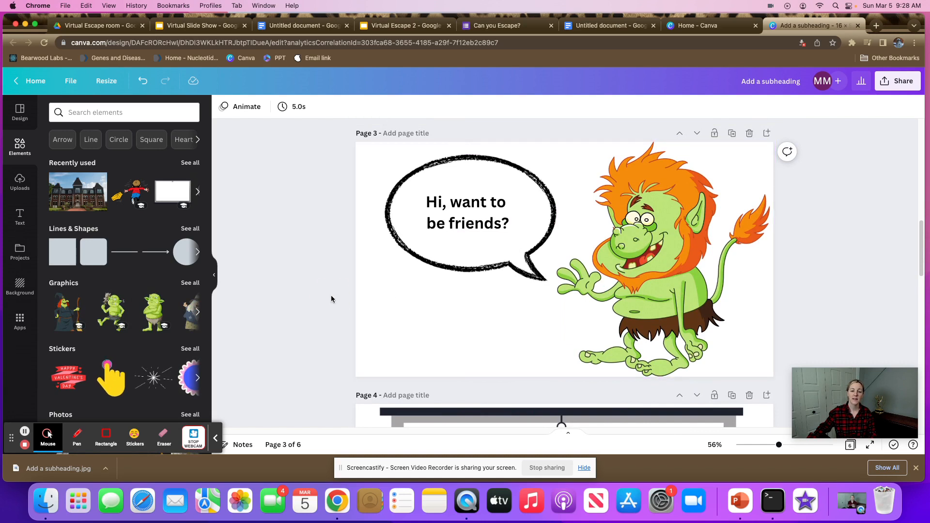
scroll(383, 308, "down", 4)
scroll(465, 322, "up", 4)
scroll(506, 329, "up", 1)
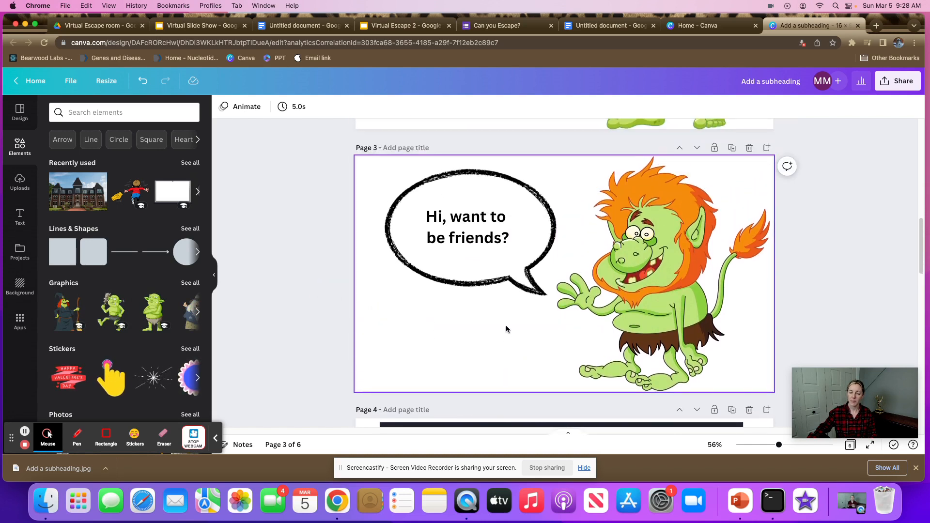
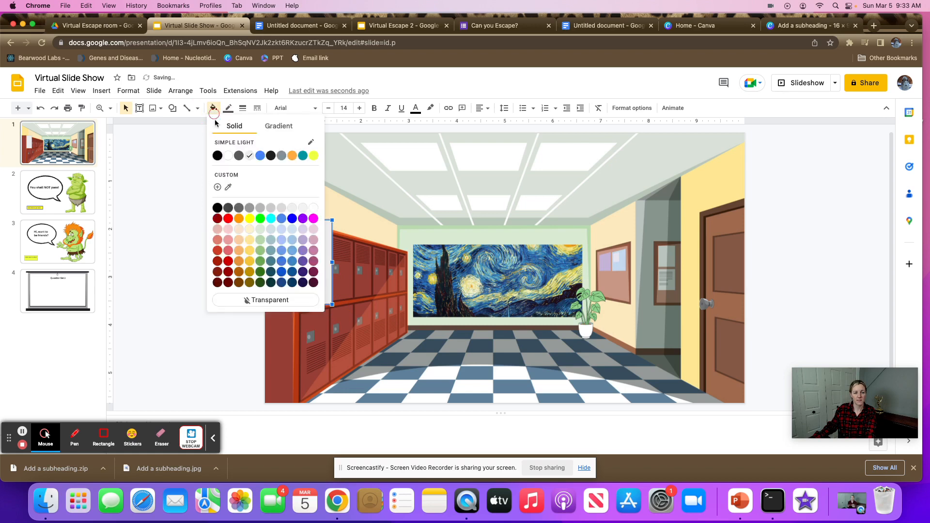
Step: Make the fill and outline of the rectangle over the first upper locker on slide 1 transparent
left_click(266, 302)
left_click(227, 108)
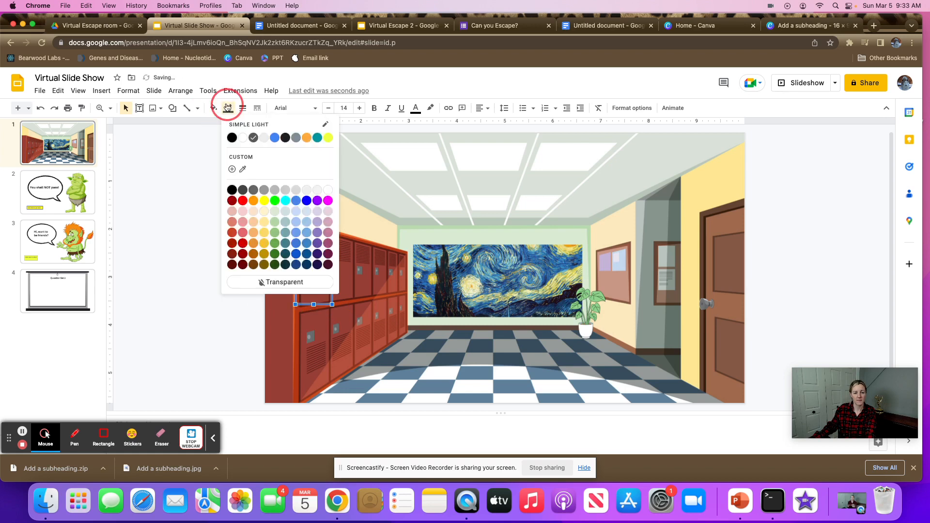
left_click(271, 282)
Step: Link the invisible rectangle over the first upper locker on slide 1 to Slide 3
right_click(317, 271)
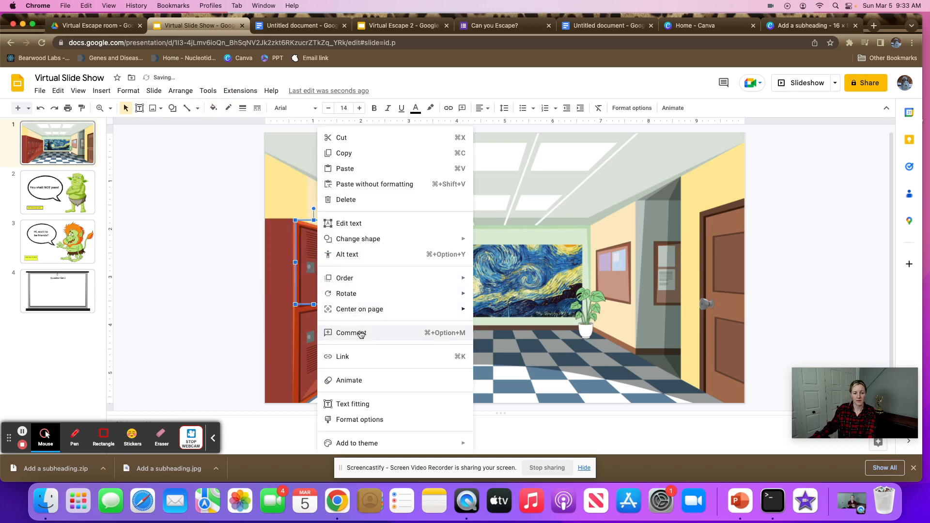
left_click(358, 356)
type("slide 3")
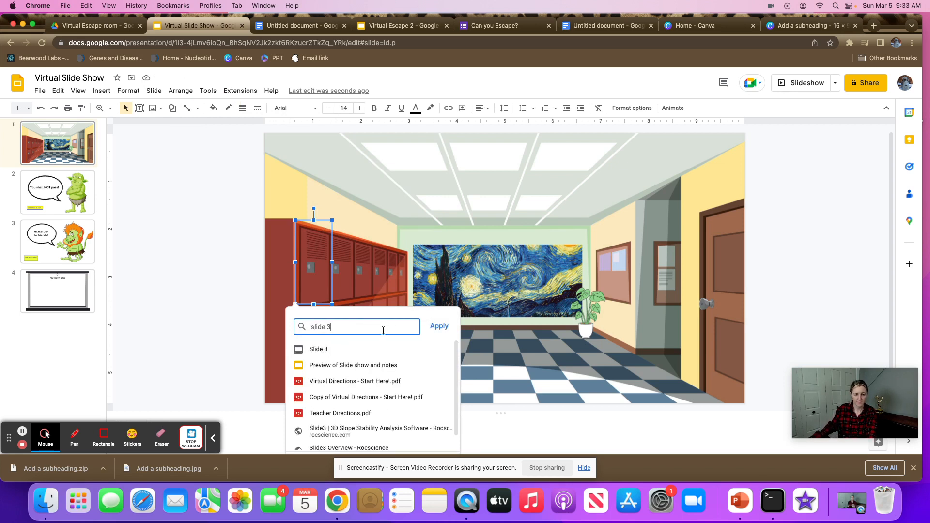
left_click(361, 349)
left_click(223, 298)
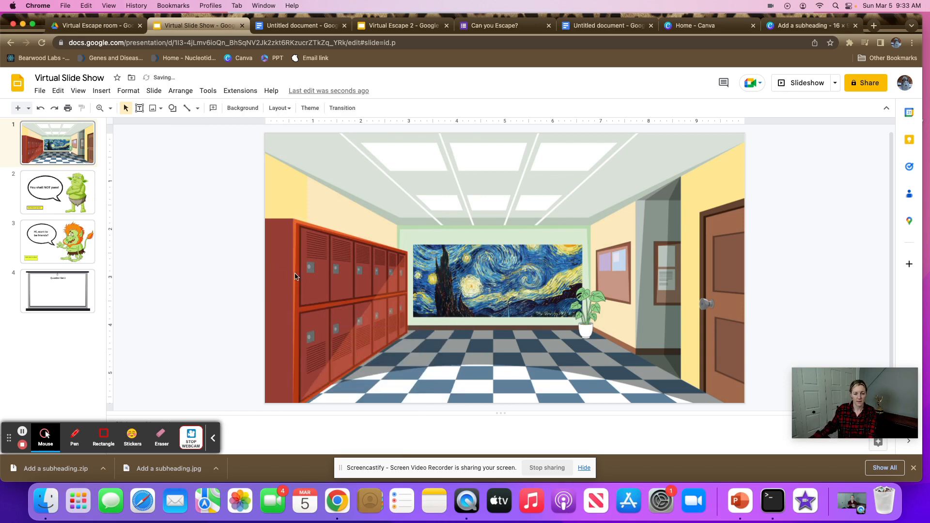
Step: Cover the whole of slide 3 with a rectangle and make its fill and outline transparent
left_click(63, 247)
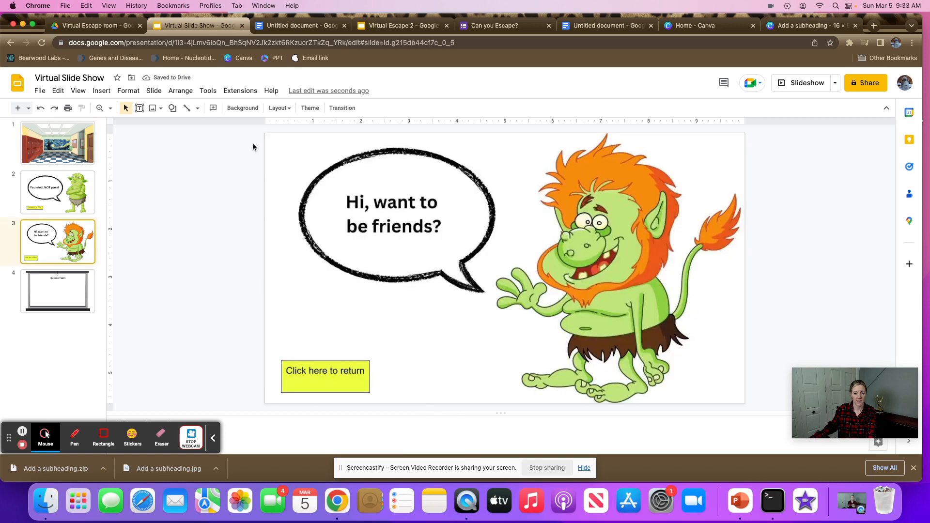
left_click(172, 108)
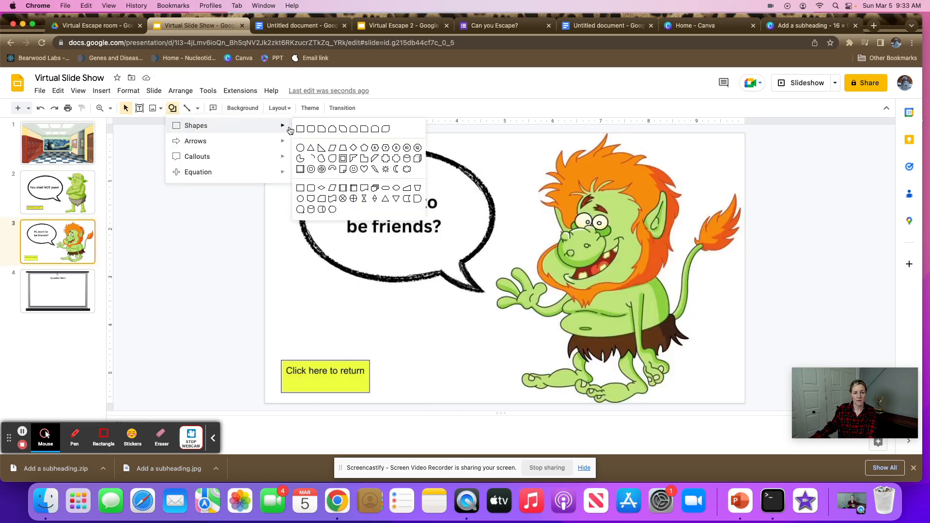
left_click(294, 130)
left_click_drag(253, 132, 758, 408)
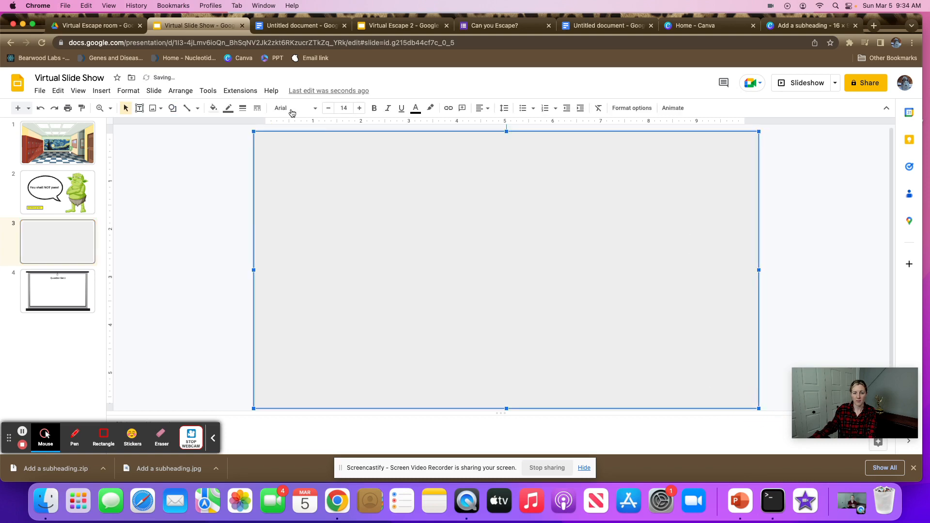
left_click(213, 107)
left_click(255, 295)
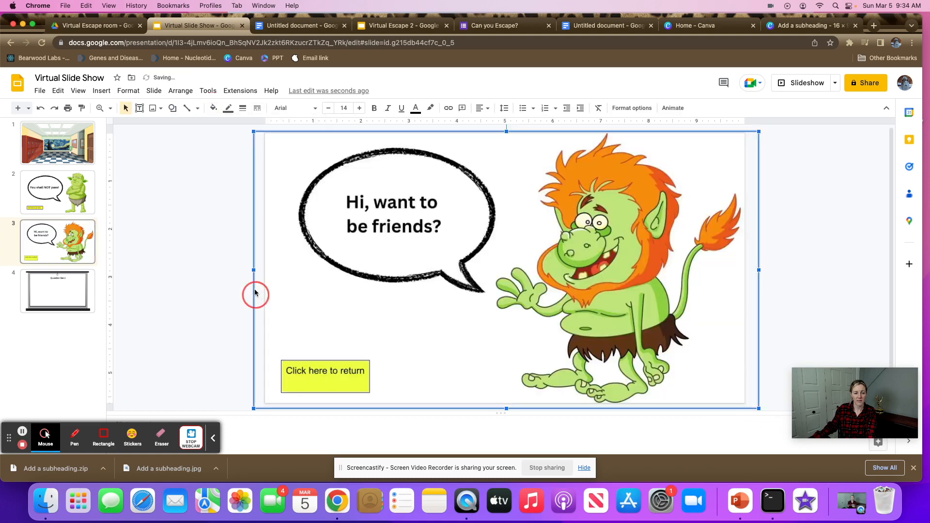
left_click(228, 108)
left_click(264, 282)
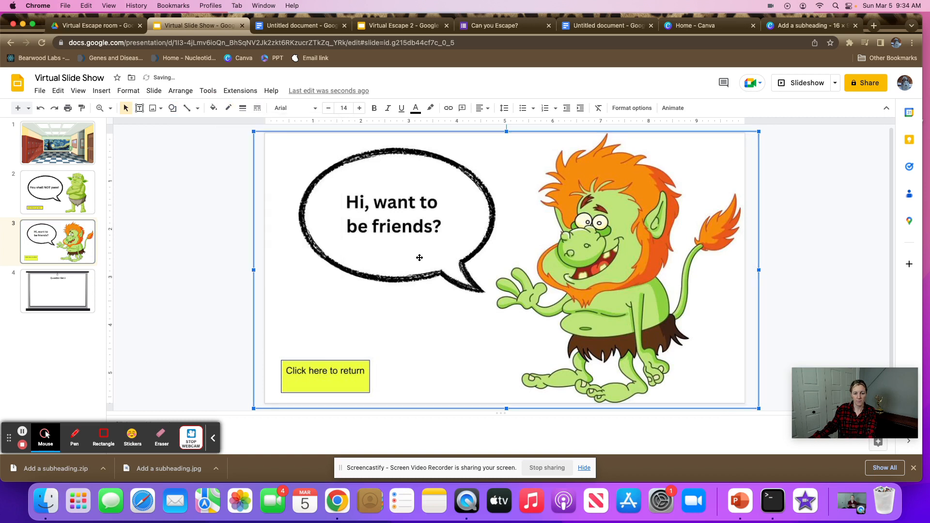
Step: Link the full-slide transparent rectangle on slide 3 to Slide 3 itself
right_click(419, 258)
left_click(476, 357)
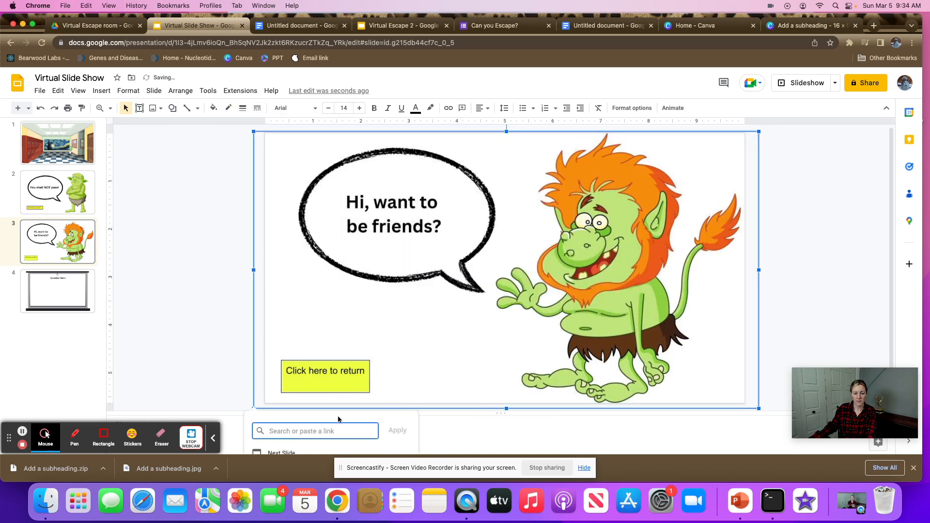
type("slide 3")
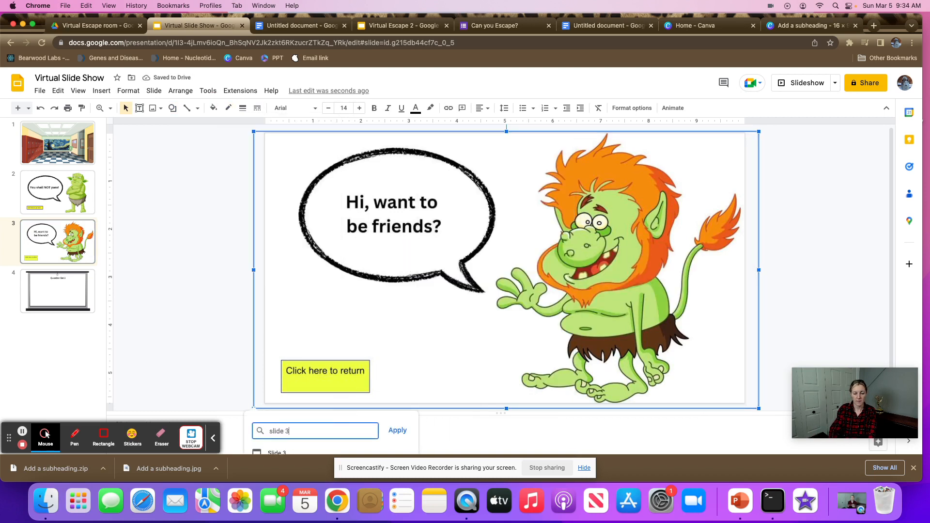
left_click(303, 450)
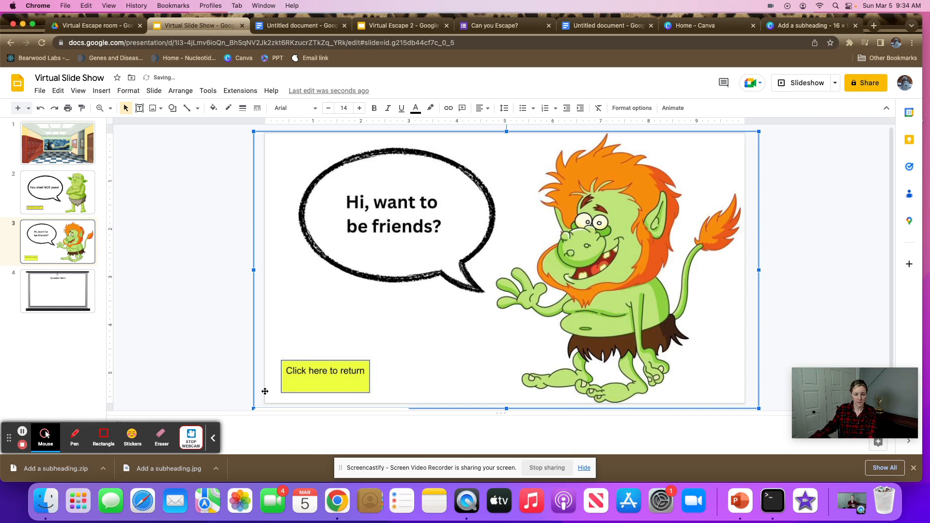
key("Escape")
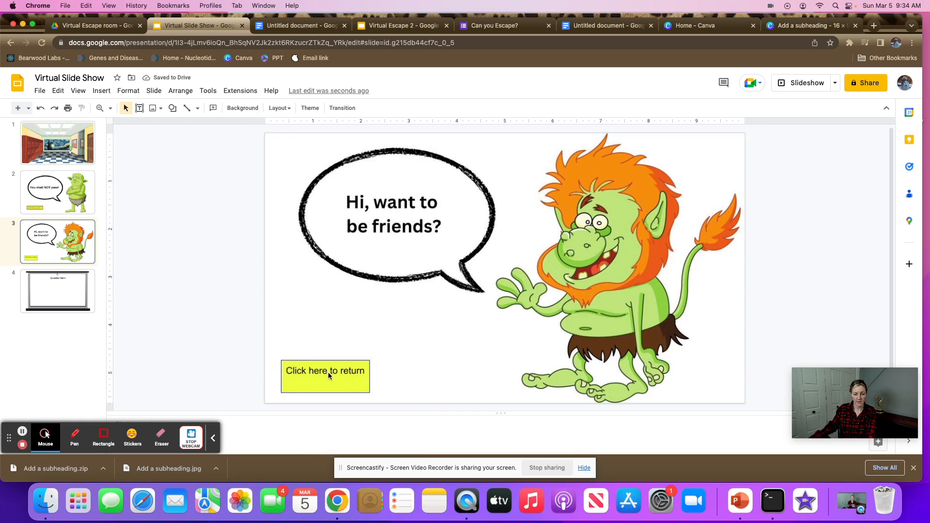
Step: Draw a rectangle over the yellow "Click here to return" box on slide 3 and make its fill and outline transparent
left_click(173, 107)
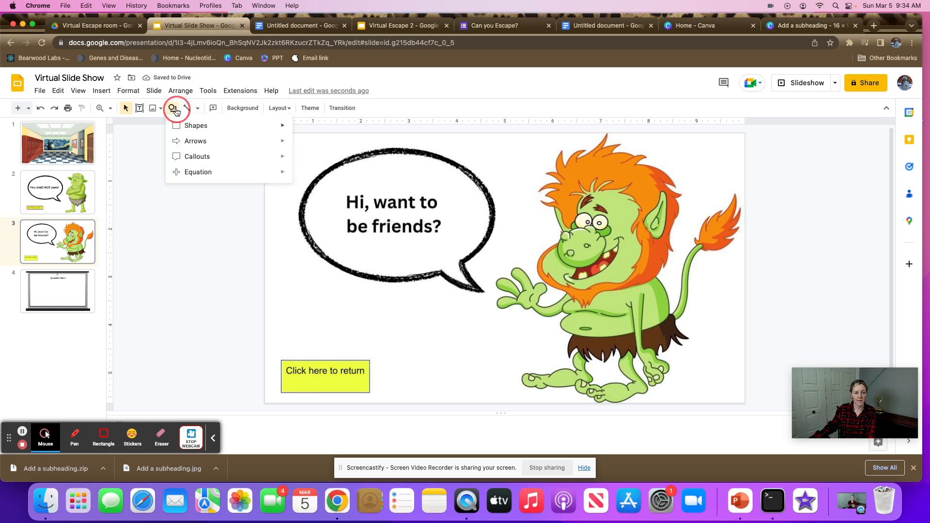
mouse_move(189, 125)
left_click(296, 128)
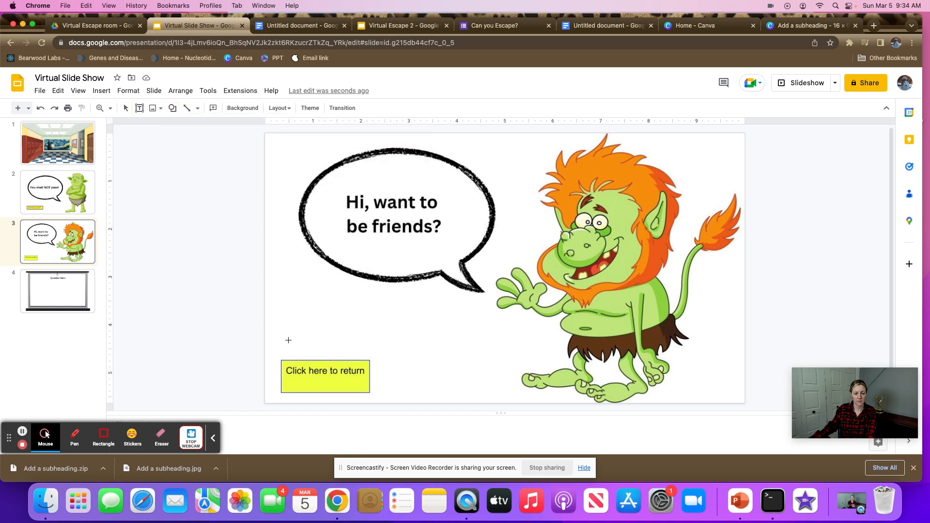
left_click_drag(274, 356, 374, 396)
left_click(322, 377)
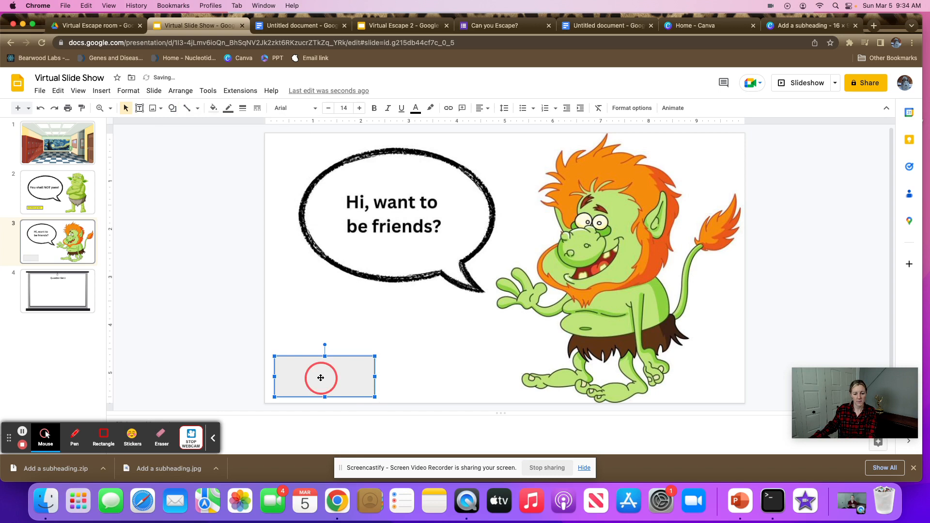
left_click(213, 108)
left_click(257, 298)
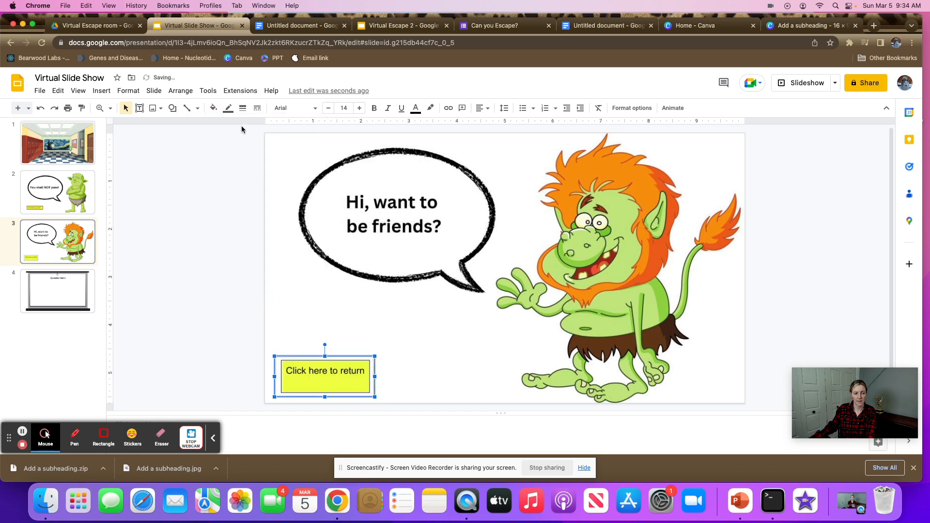
left_click(228, 108)
left_click(272, 283)
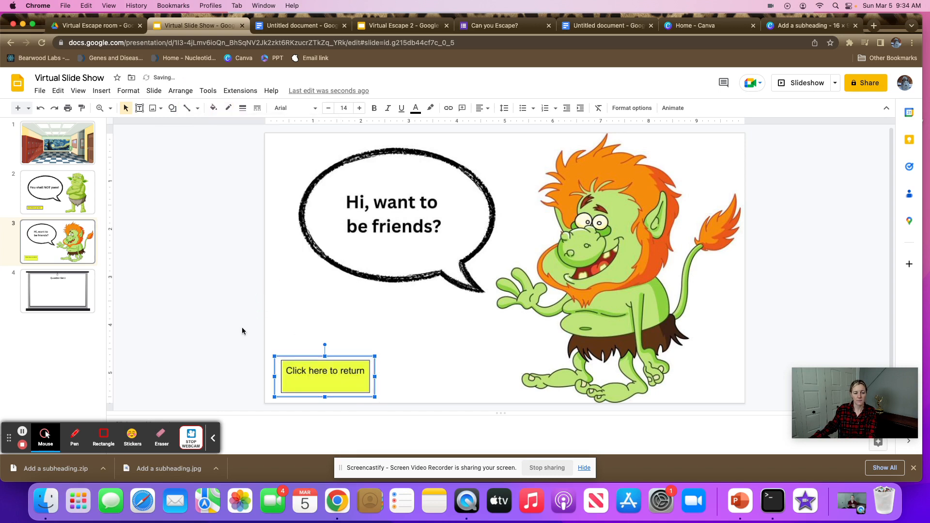
Step: Link the transparent rectangle over the "Click here to return" box on slide 3 to Slide 1
right_click(313, 375)
left_click(343, 355)
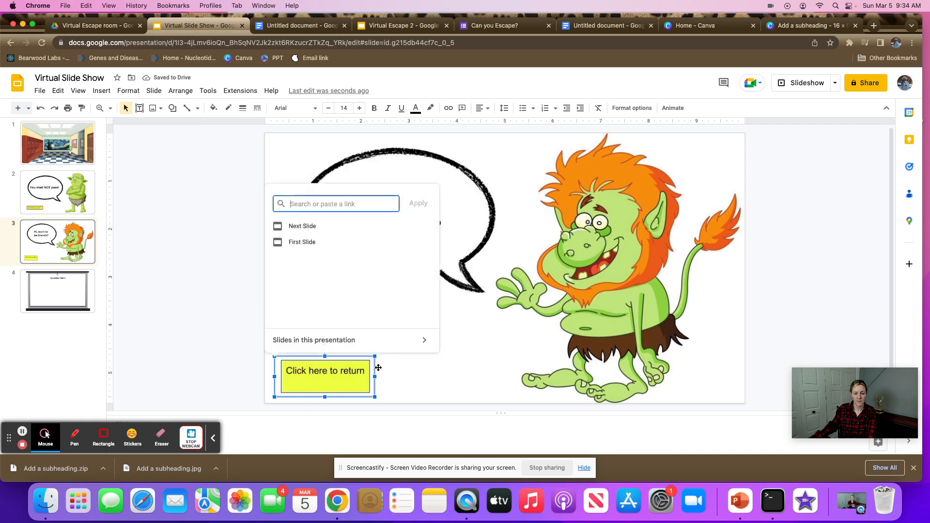
type("sk")
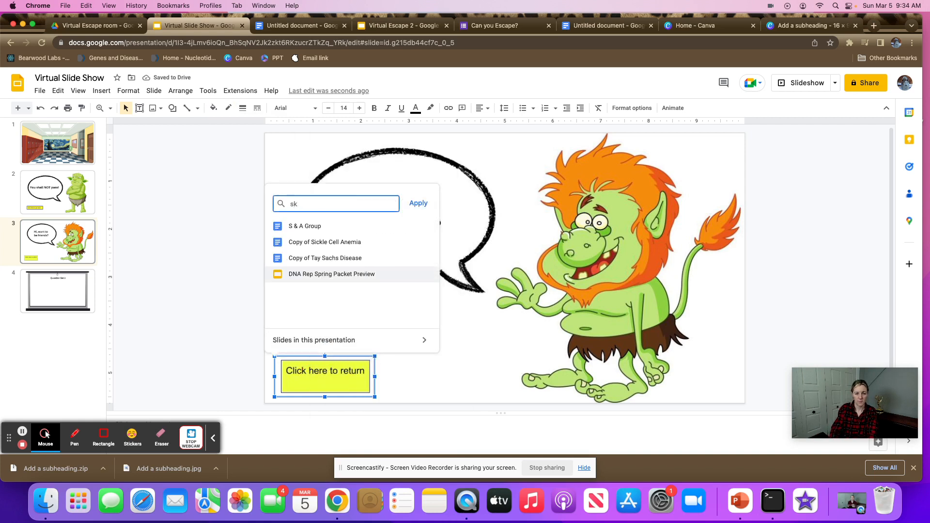
key("BackSpace")
type("lide")
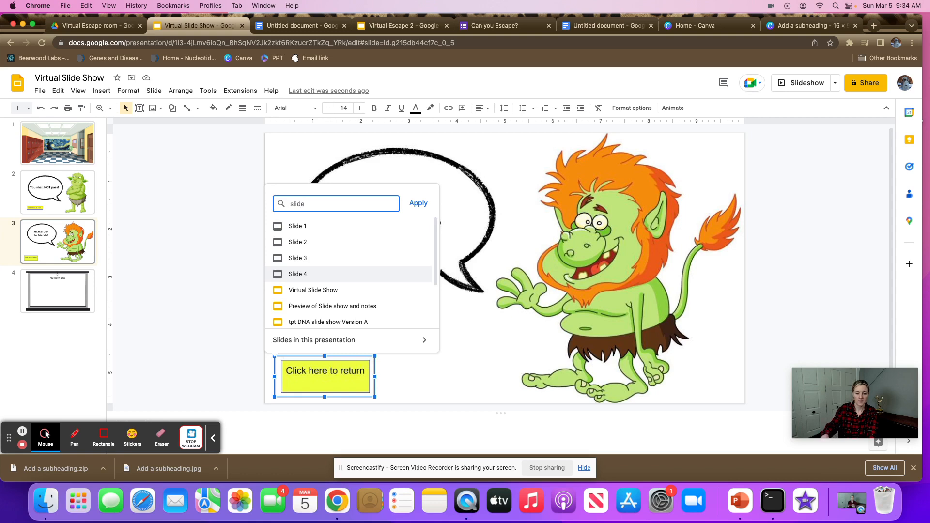
type(" 1")
left_click(291, 225)
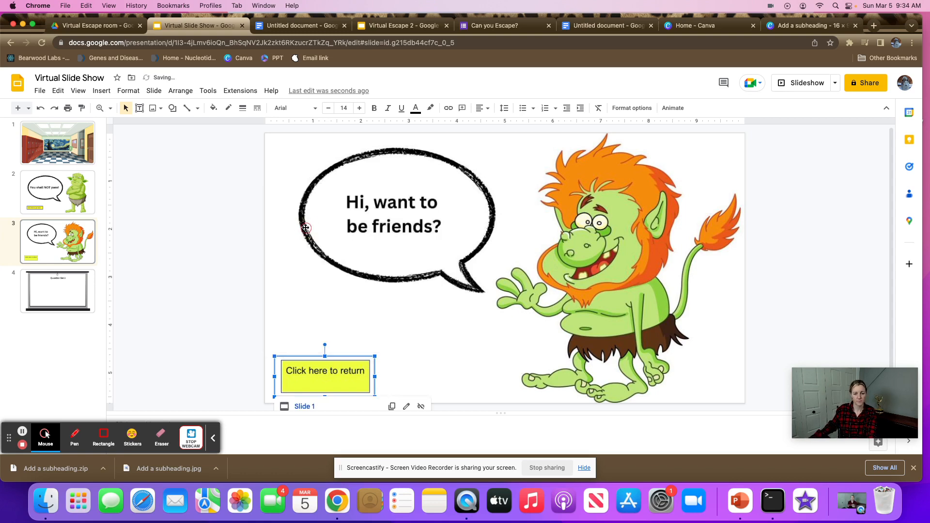
left_click(237, 271)
Step: Present the slideshow from slide 1 and test the hallway, first upper locker and both return links
left_click(58, 143)
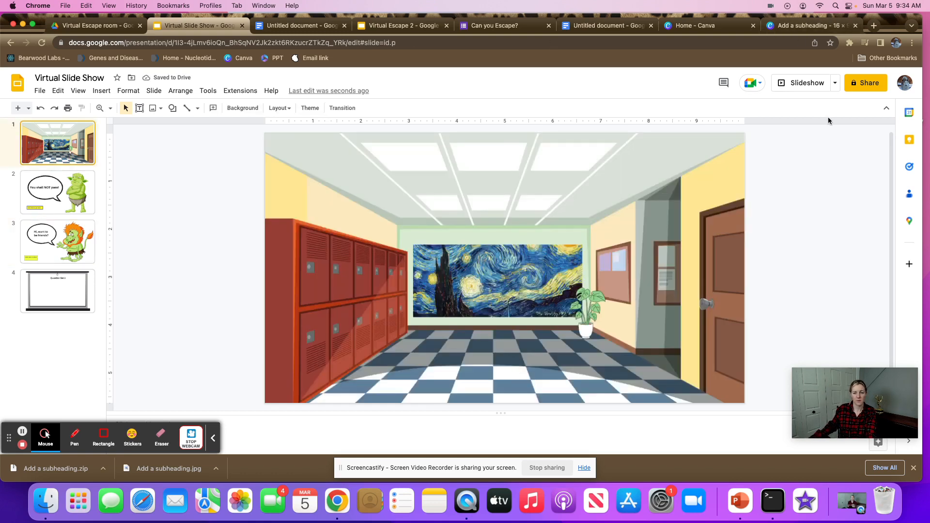
left_click(806, 84)
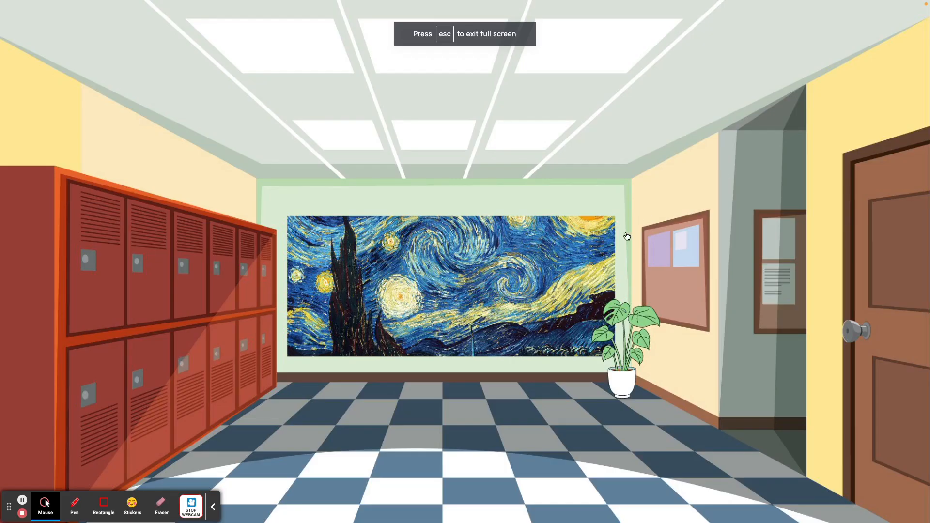
left_click(775, 311)
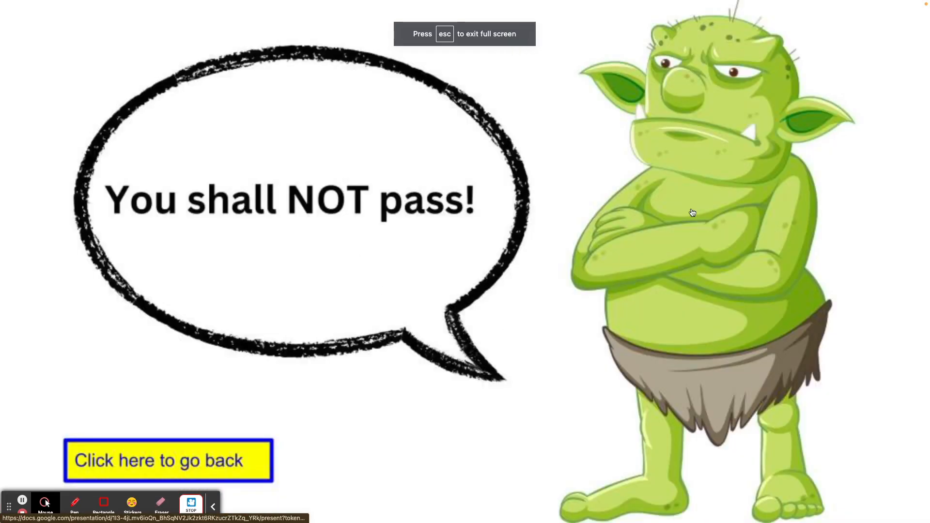
left_click(103, 470)
left_click(102, 283)
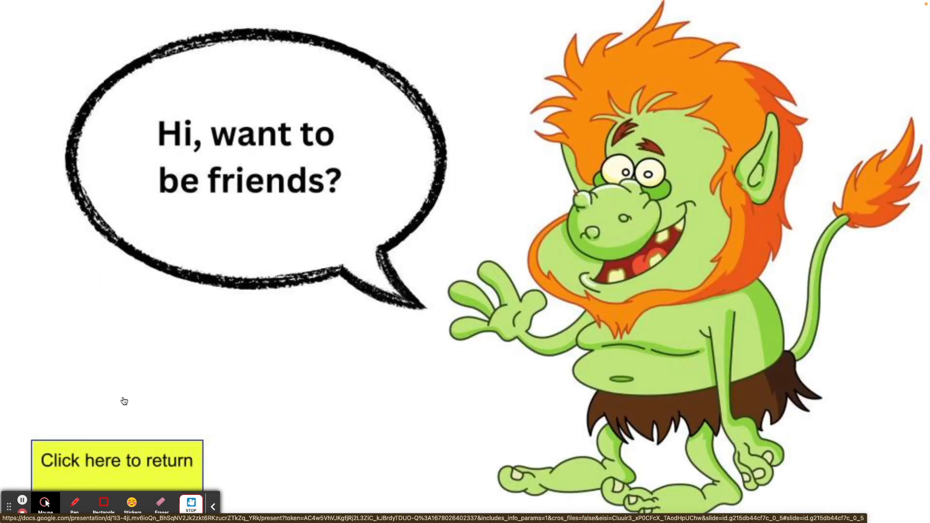
left_click(116, 464)
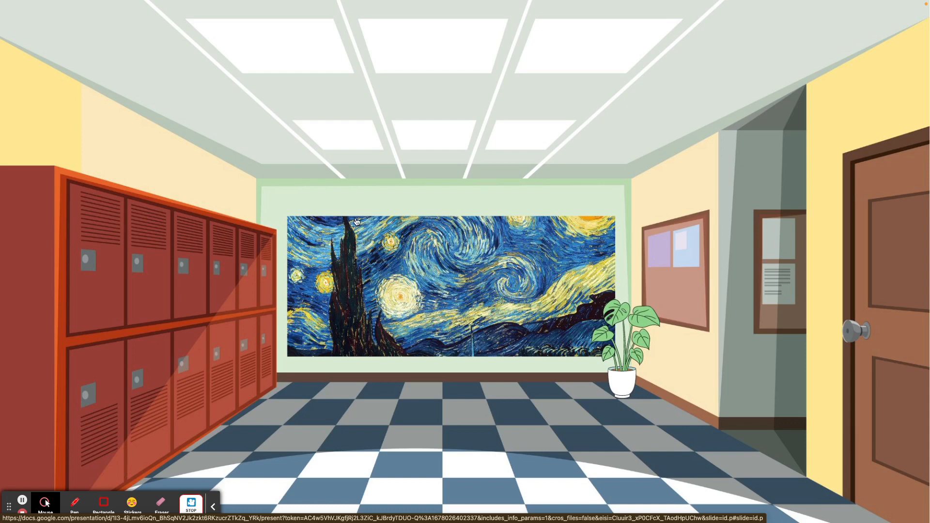
key("Escape")
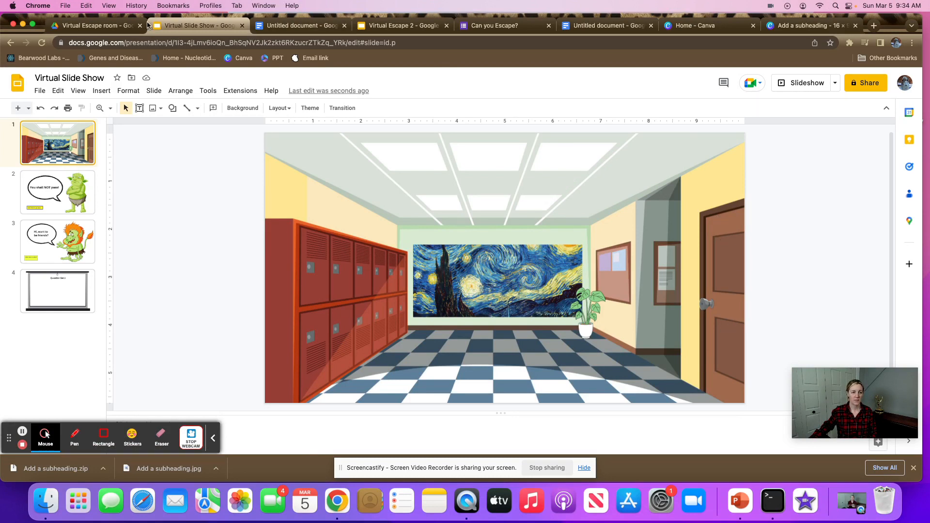
Step: View the sections of the existing Escape Room form in the Virtual Escape room Drive folder, then close it
left_click(116, 26)
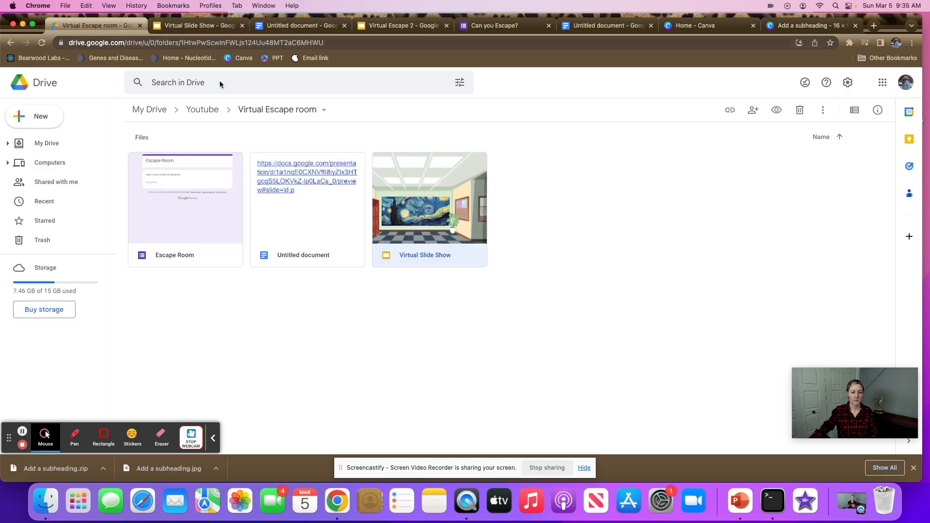
double_click(186, 201)
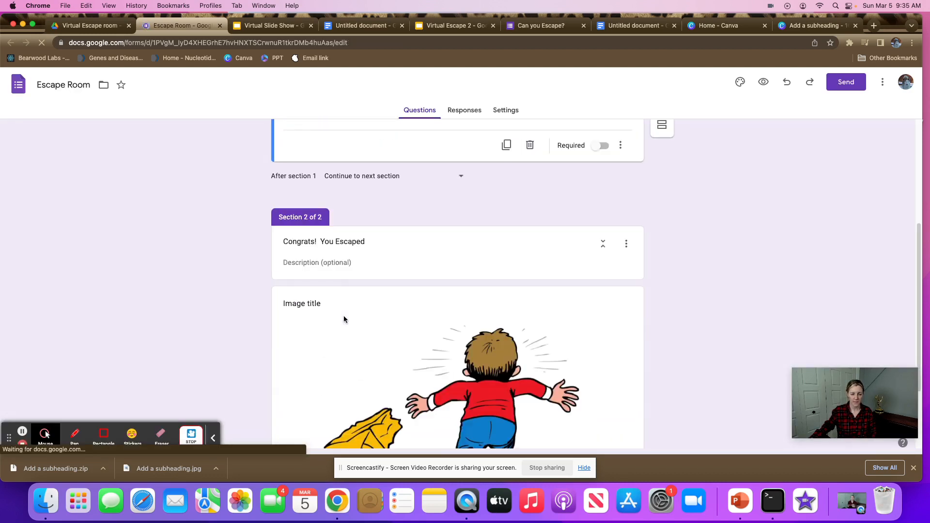
left_click(220, 26)
Step: Create a new Google Form in the Virtual Escape room folder and title it "Escape Room"
left_click(39, 116)
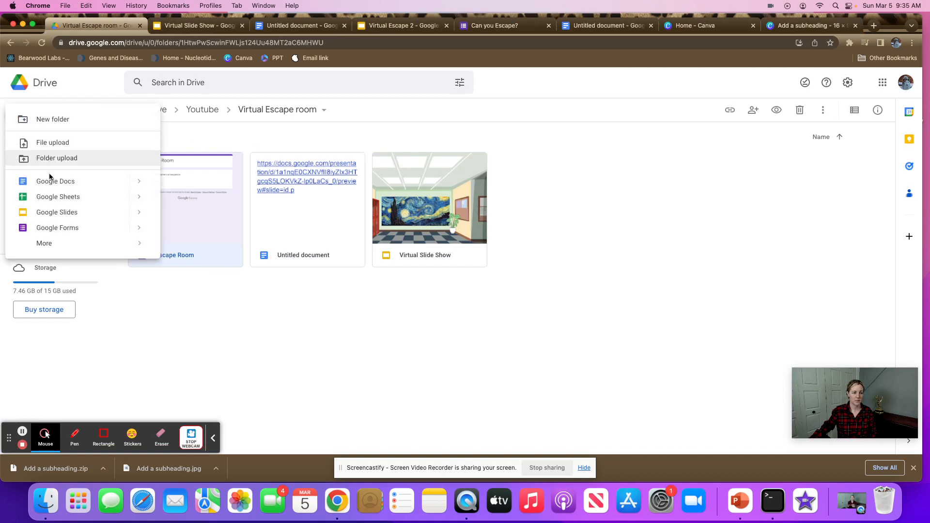
left_click(62, 233)
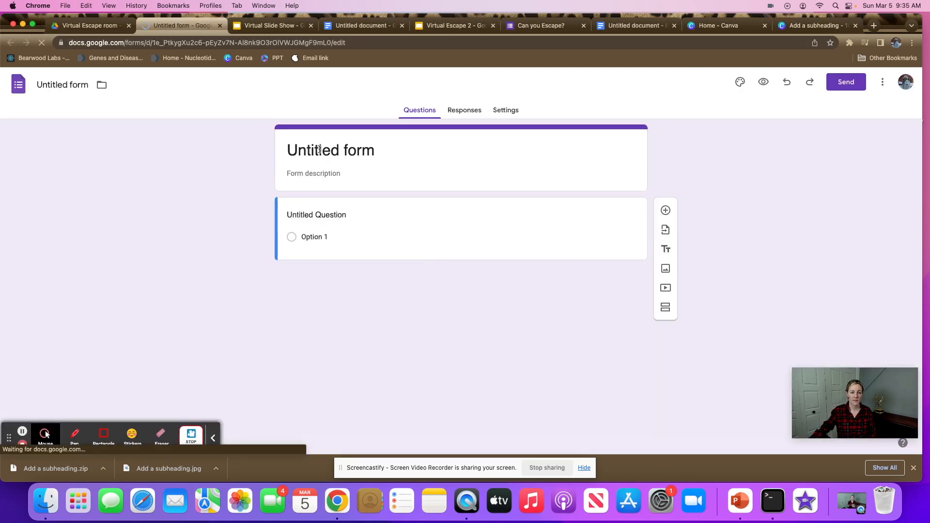
triple_click(320, 150)
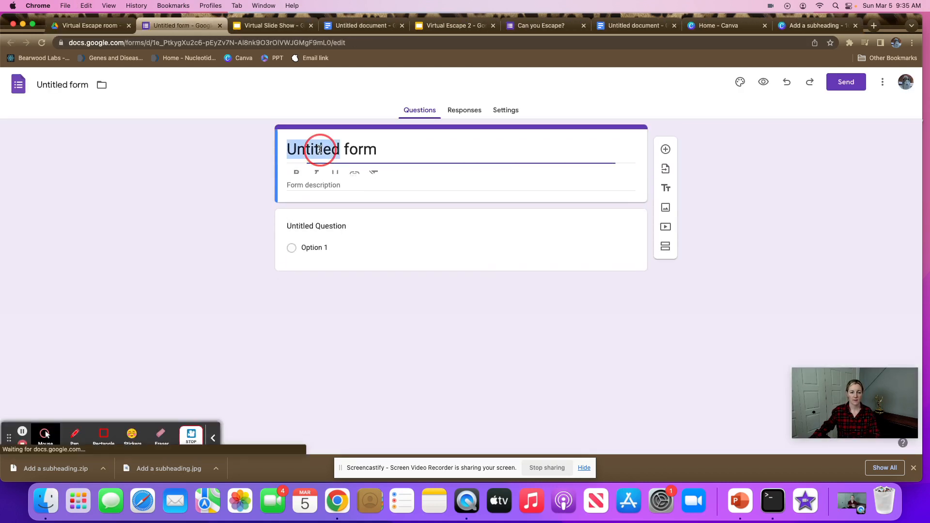
type("Esca")
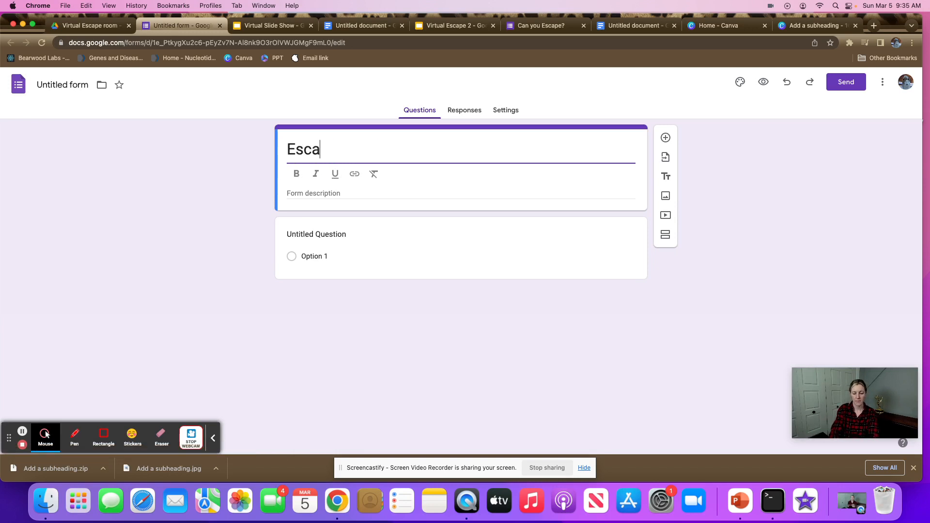
type("pe Room")
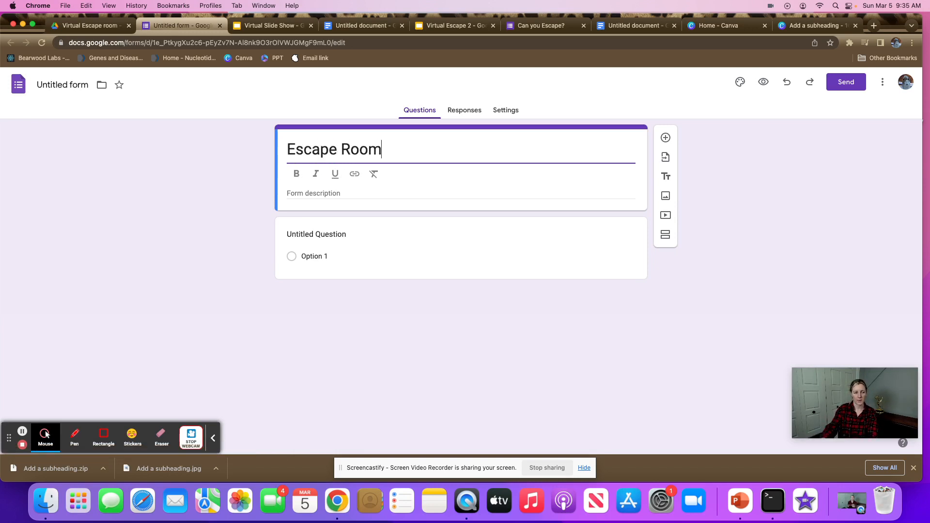
Step: Apply the "Escape Room" title as the form's file name and make the first question a short answer reading "Type in your numerical sequence"
left_click(178, 193)
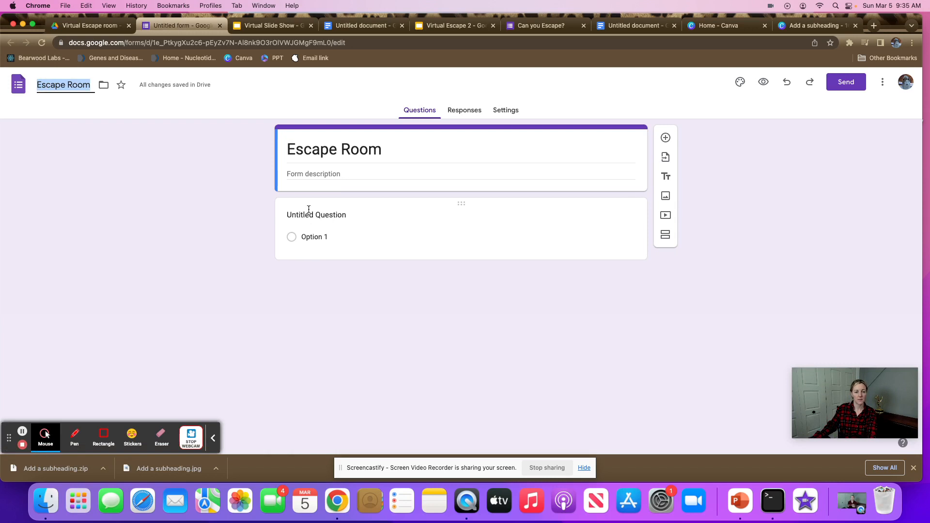
left_click(310, 212)
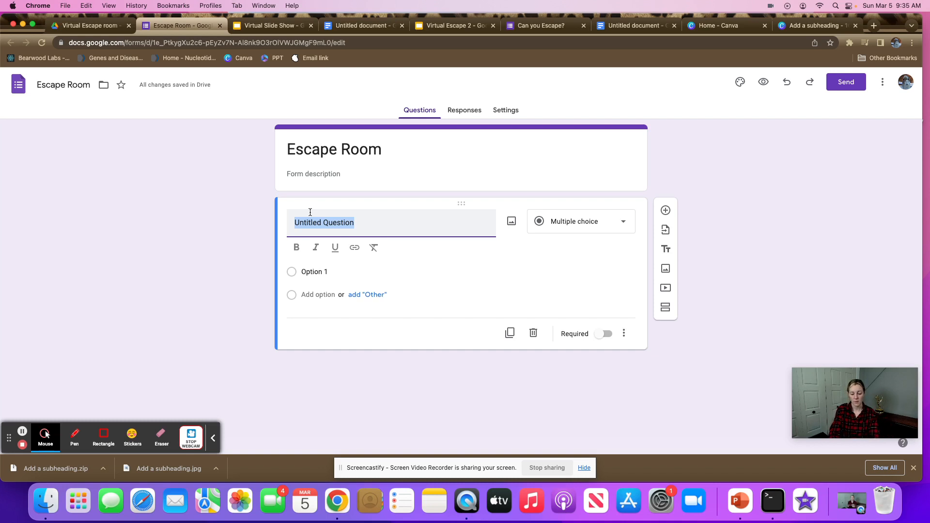
type("Type in your numerical se")
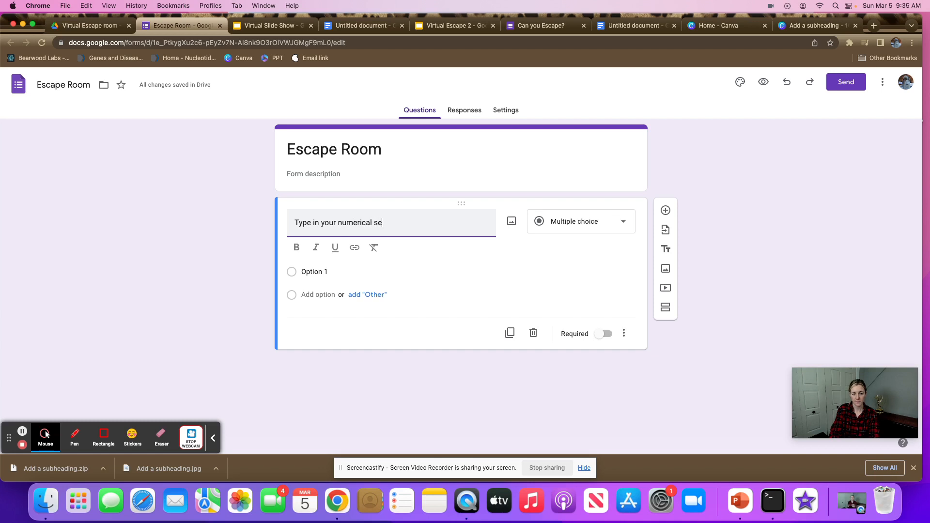
type("ce")
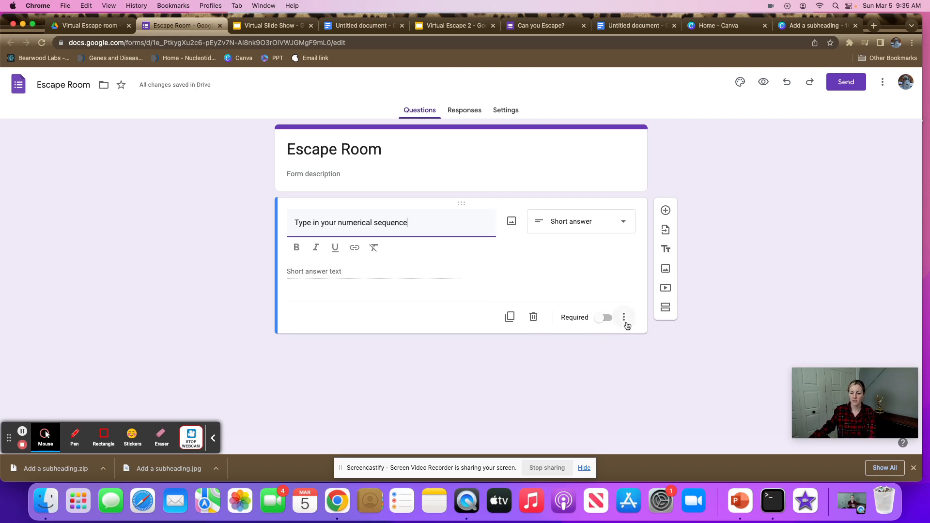
Step: Add response validation to the numerical sequence question, requiring a number equal to 1234
left_click(631, 321)
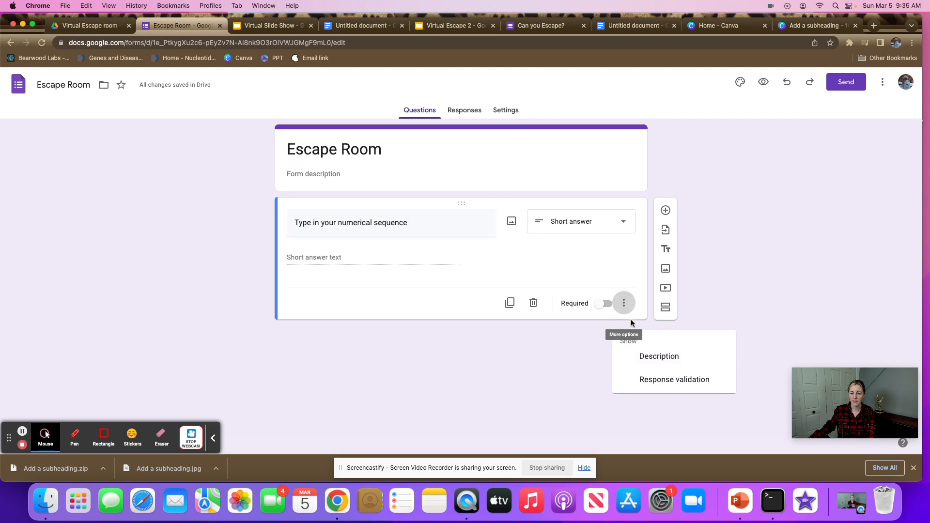
left_click(668, 381)
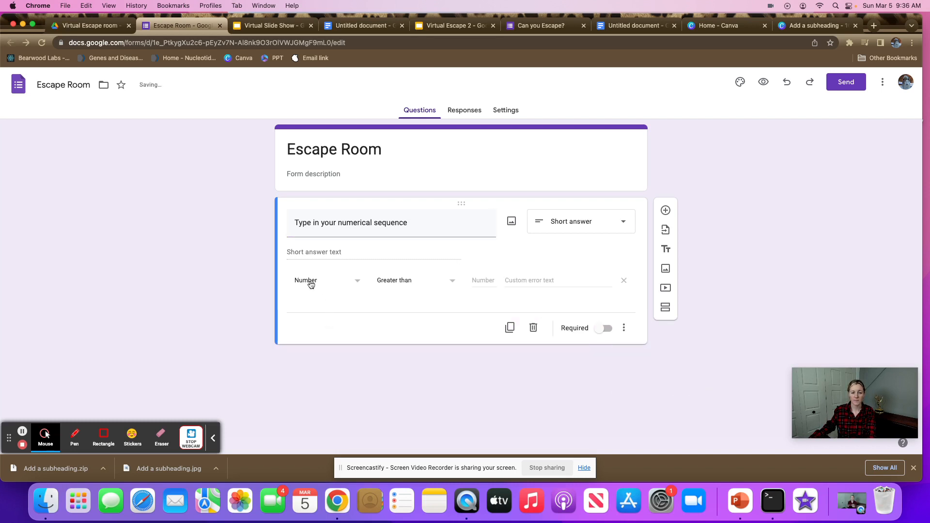
left_click(392, 281)
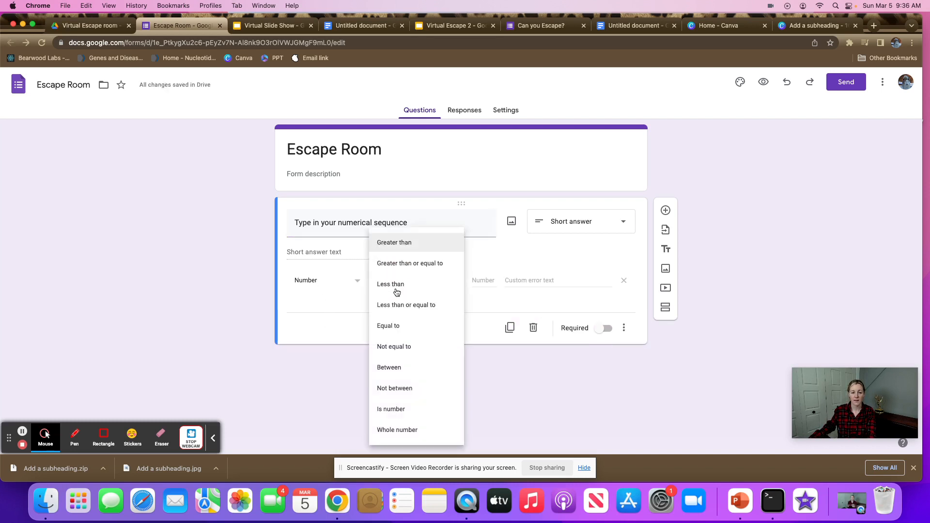
left_click(403, 327)
left_click(483, 280)
type("1234")
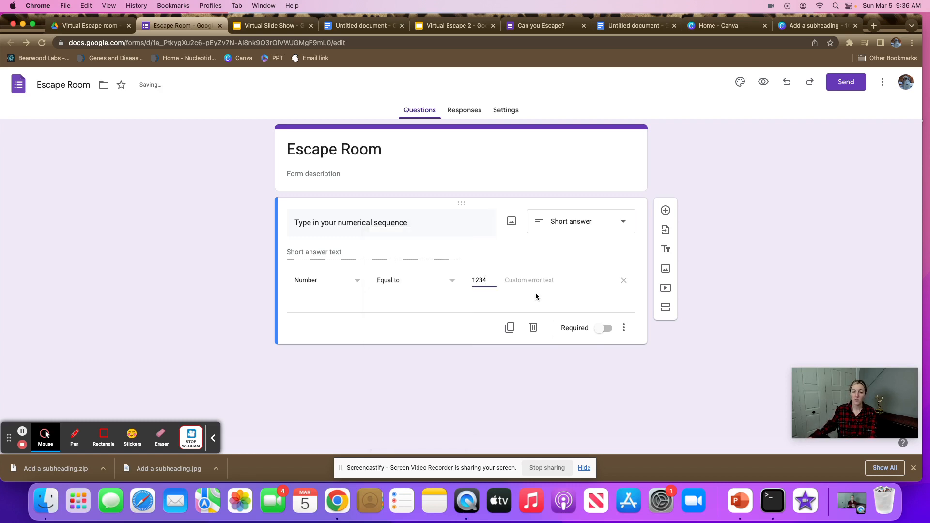
Step: Set the validation's custom error text to "Oops! Try Again!"
left_click(552, 280)
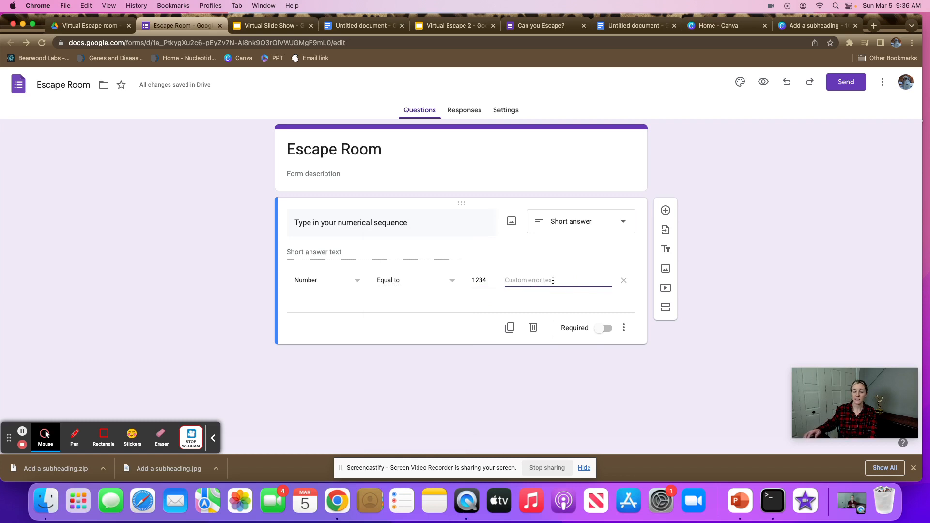
type("Oop")
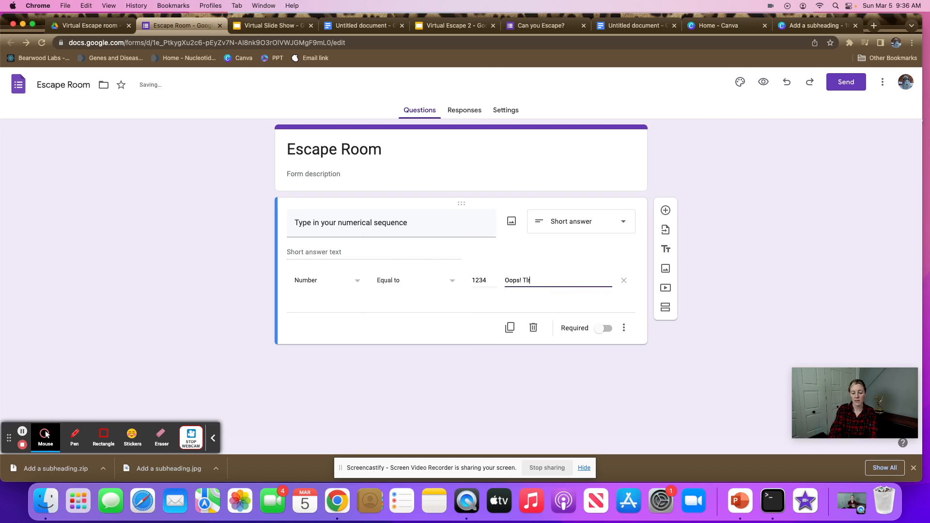
type("s! Tlry A")
key("BackSpace")
key("BackSpace")
key("BackSpace")
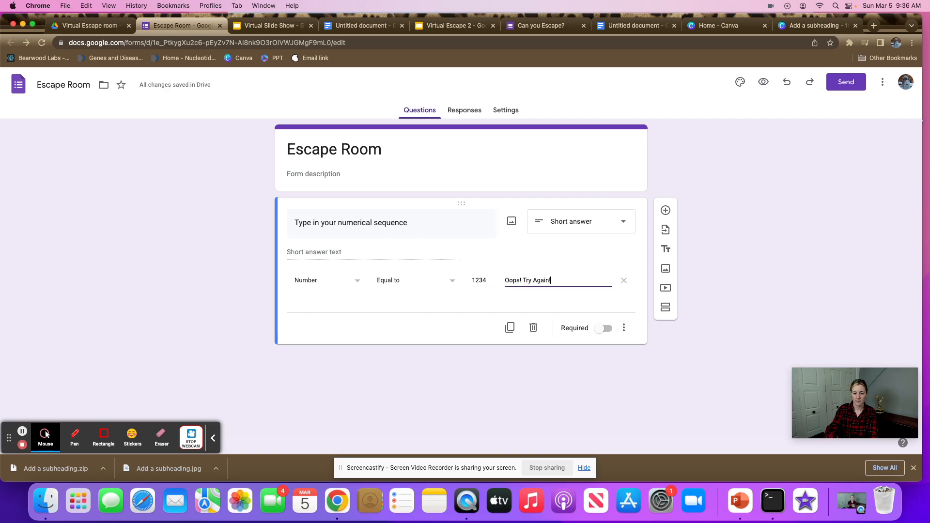
left_click(464, 333)
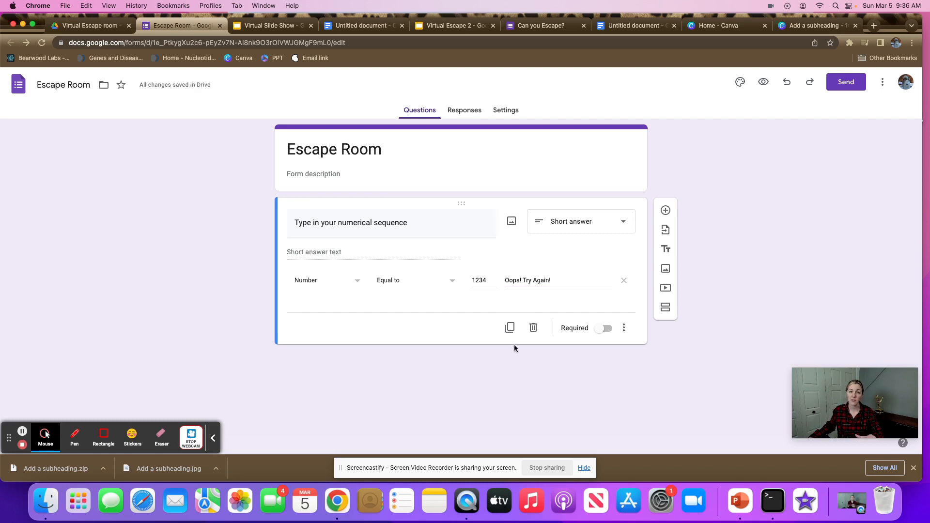
Step: Add a second section to the form after the numerical sequence question and title it "Congrats!"
left_click(666, 307)
left_click(339, 358)
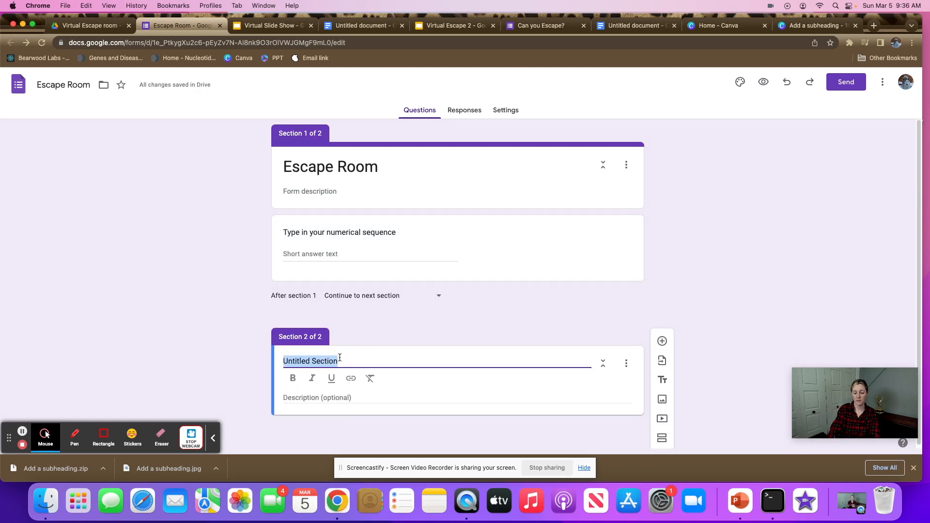
type("Congrats!")
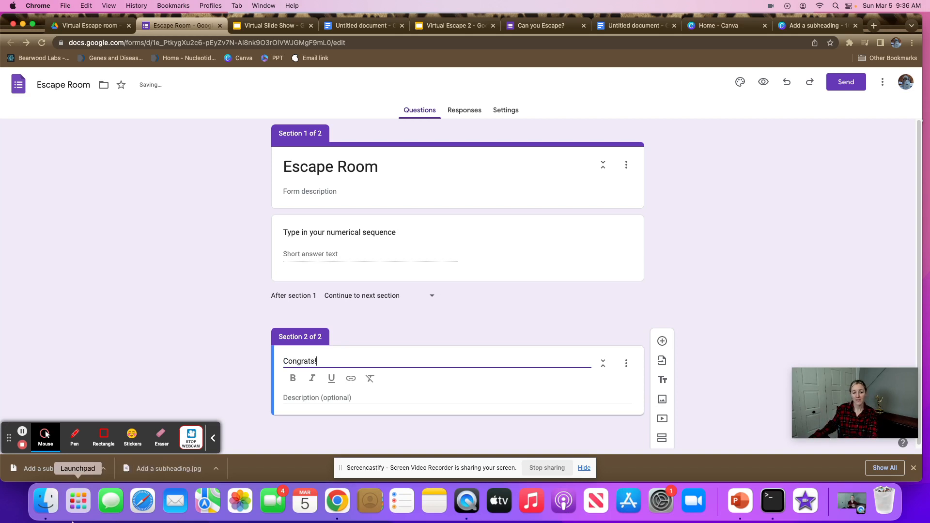
Step: Insert the downloaded image "Add a subheading.jpg" into the Congrats! section and title it "You Escaped!!!"
left_click(663, 401)
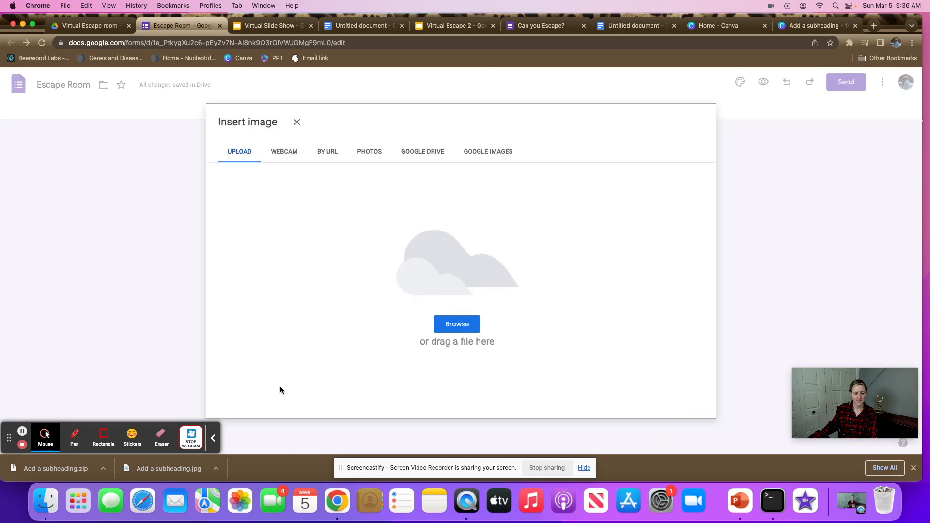
left_click_drag(182, 463, 411, 332)
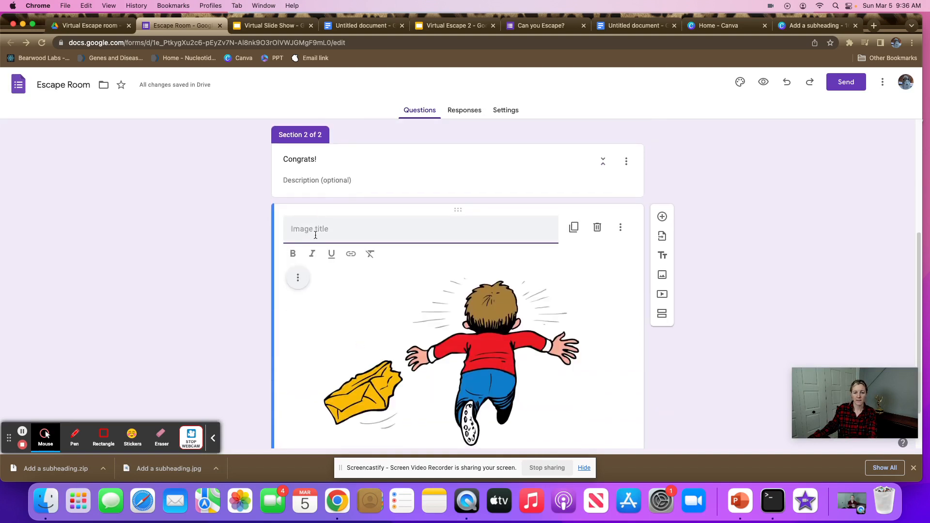
type("You Escaped!!!")
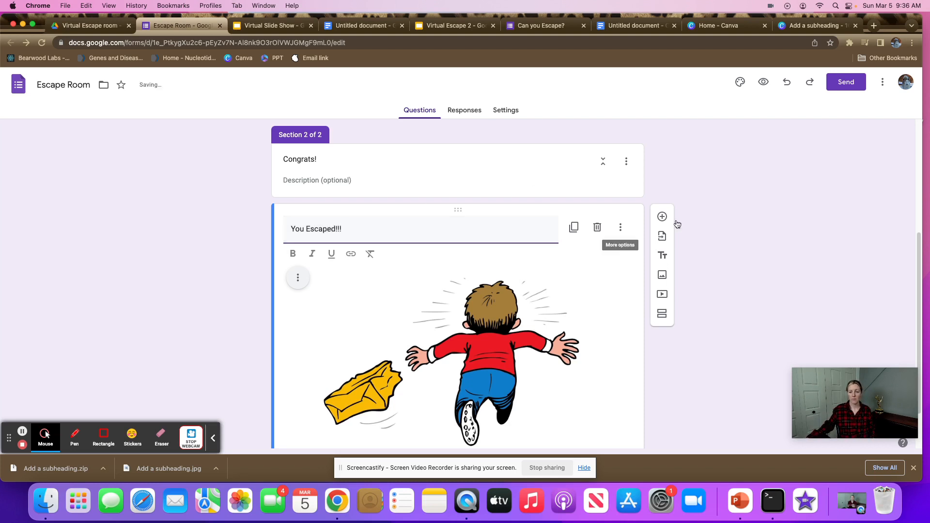
left_click(715, 231)
scroll(595, 259, "up", 5)
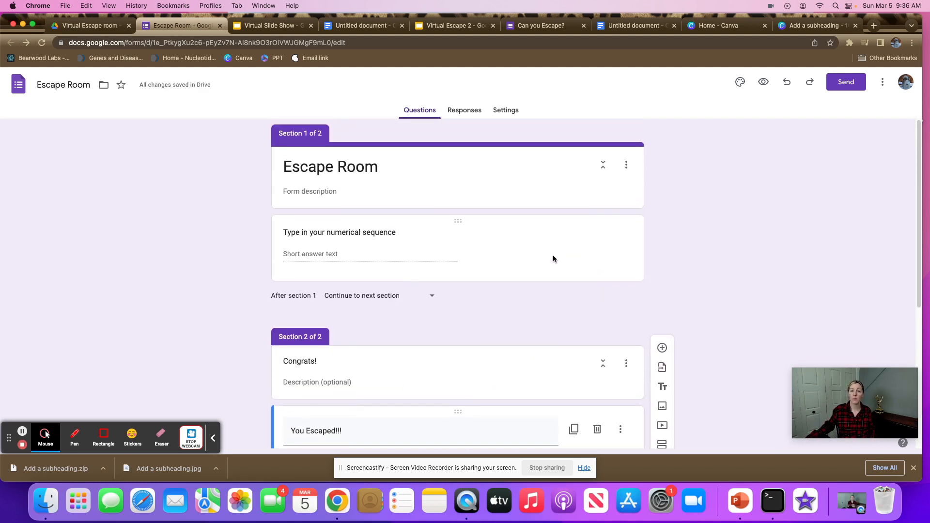
Step: Preview the form and test it by answering 1234 and continuing to the next section
left_click(763, 82)
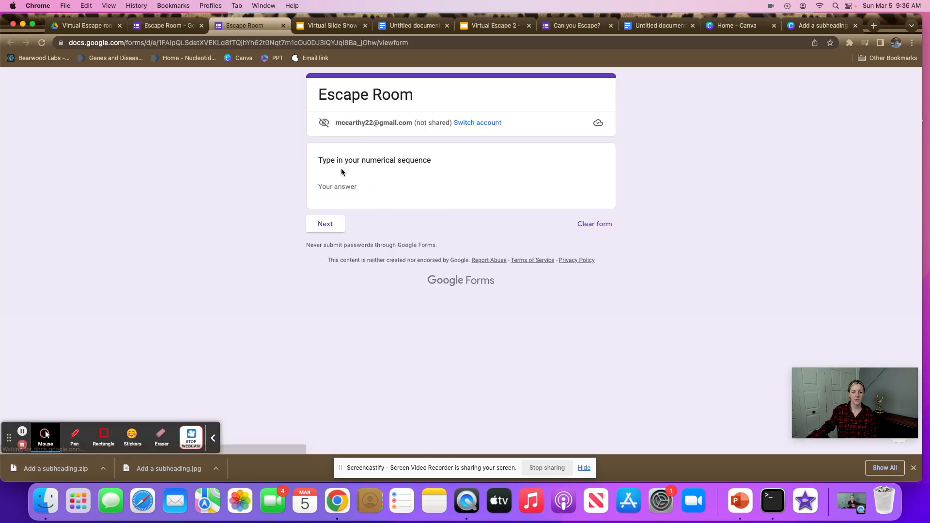
left_click(336, 183)
type("1")
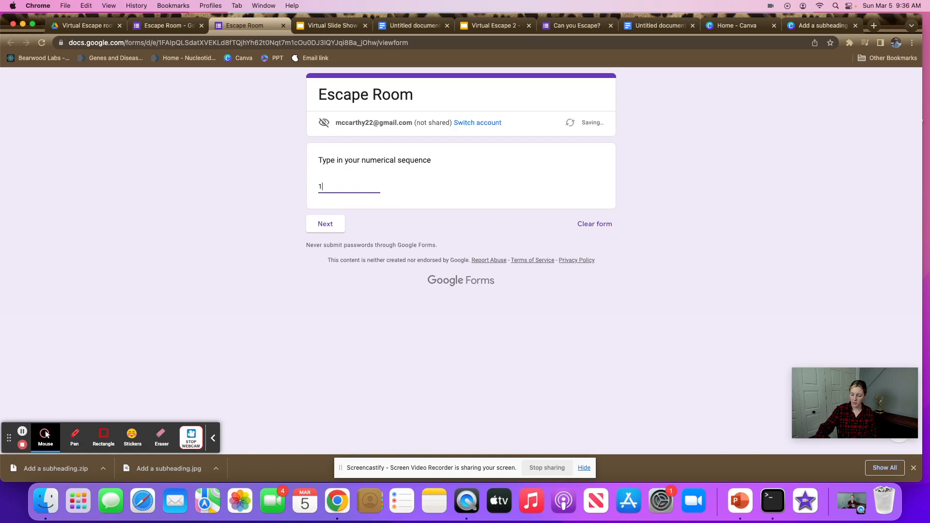
type("234")
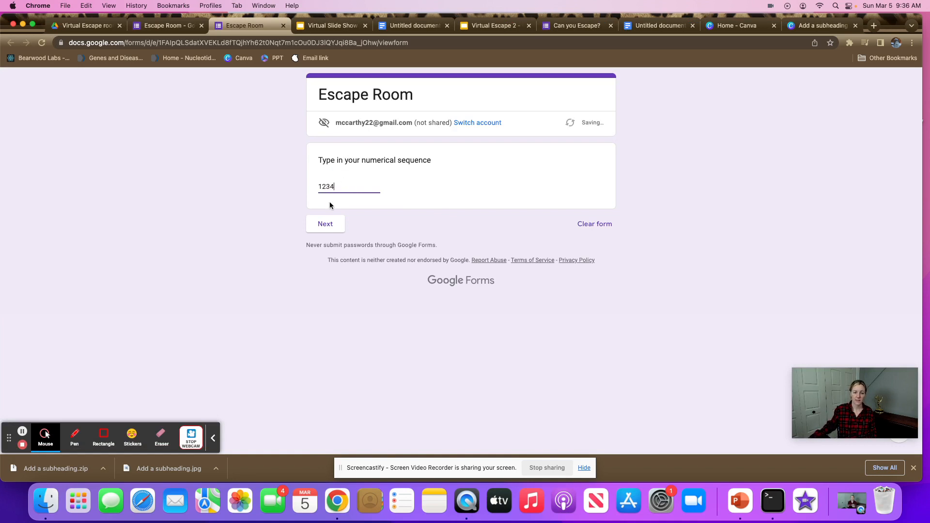
left_click(326, 224)
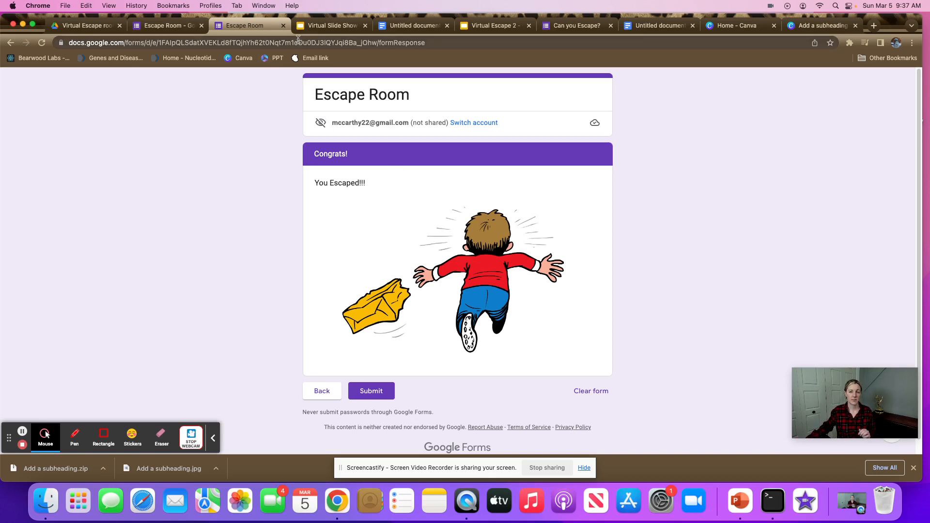
Step: Open Google Classroom in a new browser tab and enter the Biology class
left_click(874, 25)
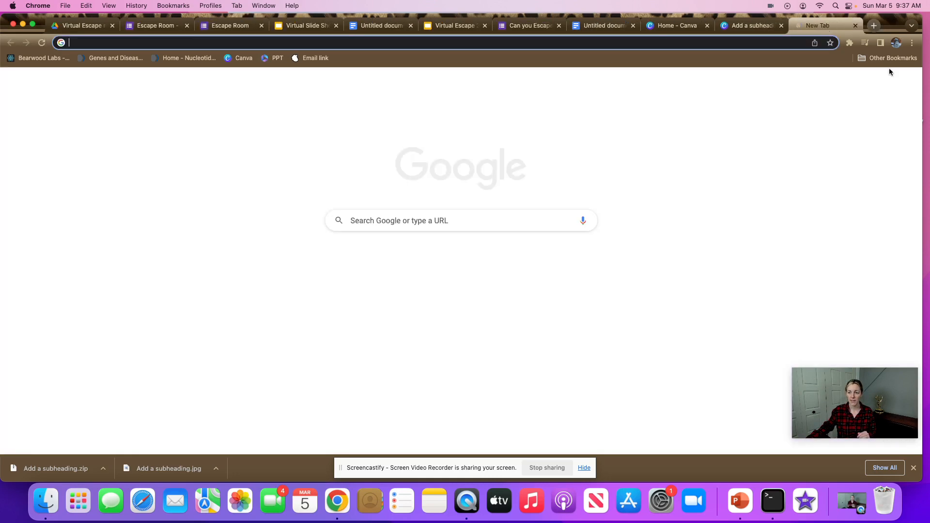
left_click(883, 86)
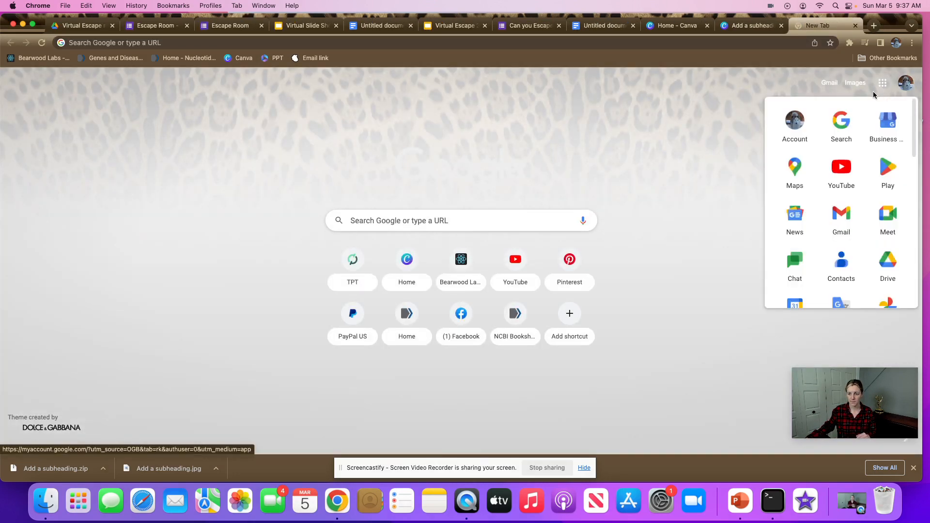
scroll(841, 218, "down", 3)
scroll(810, 244, "down", 2)
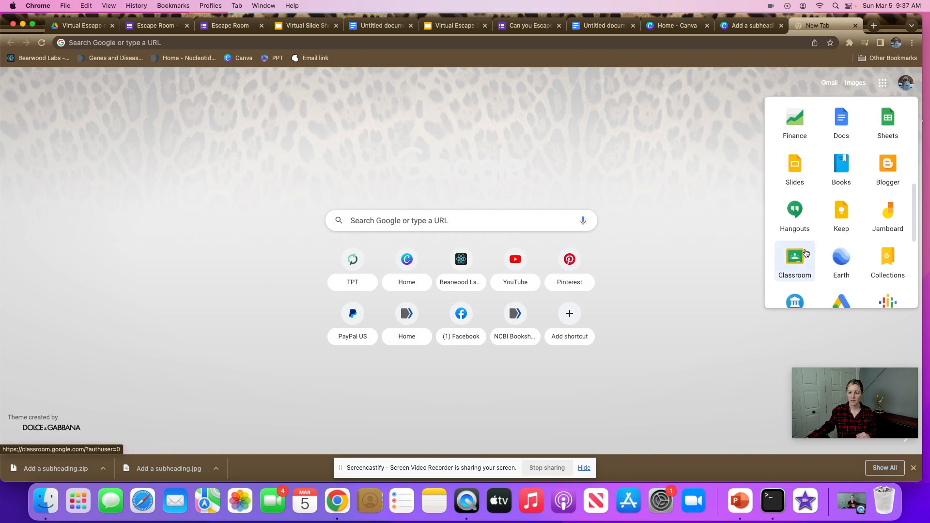
left_click(795, 260)
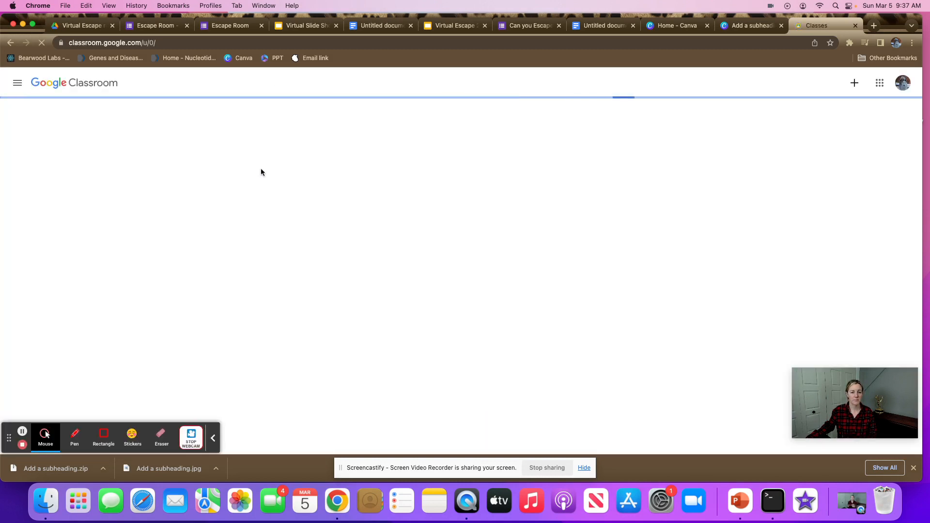
left_click(38, 154)
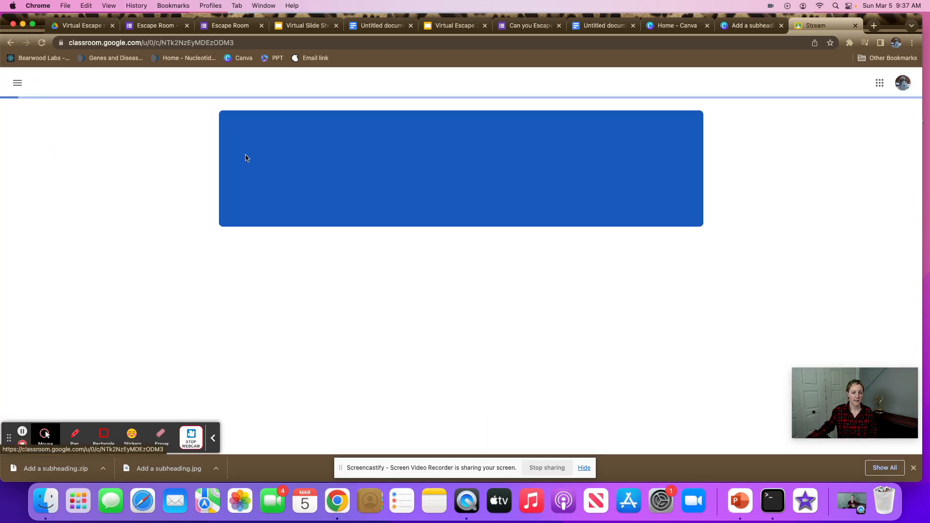
Step: Close the form preview, return to the form editor and rename the form file "2 Escape Room"
left_click(230, 30)
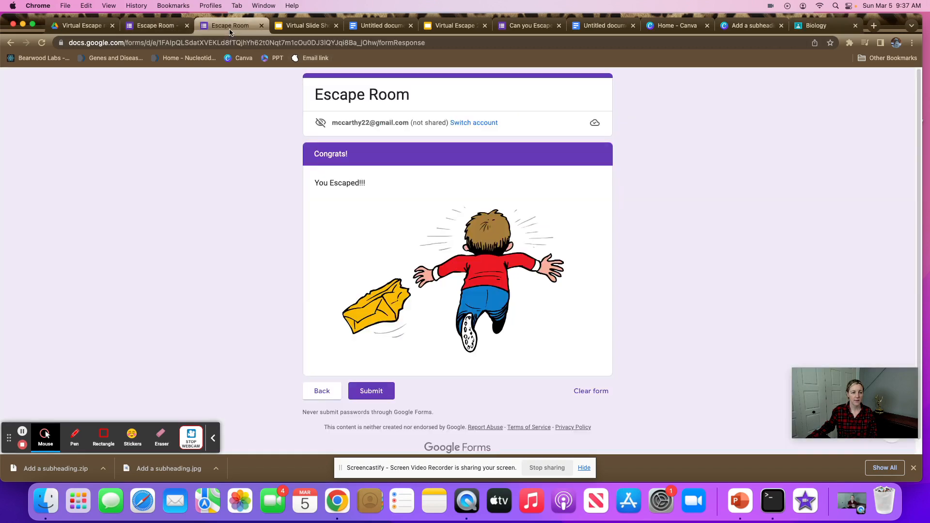
left_click(155, 25)
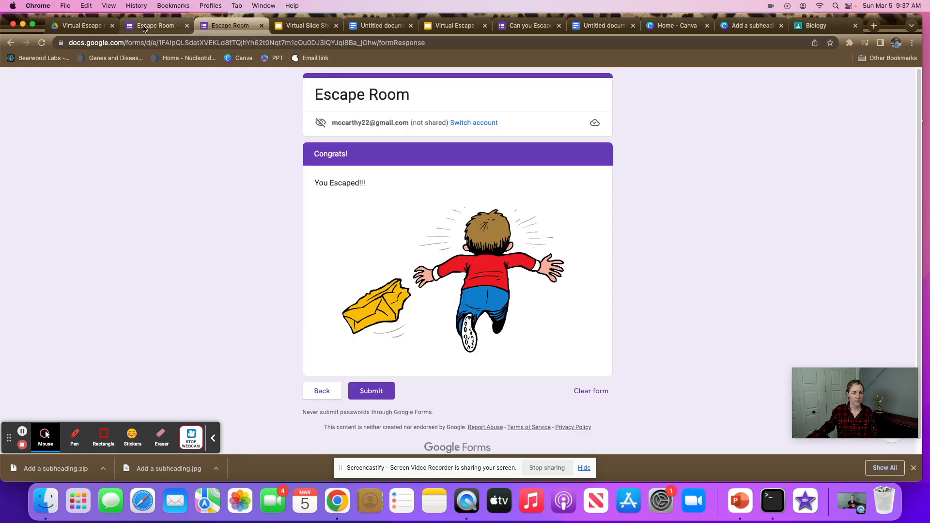
left_click(219, 28)
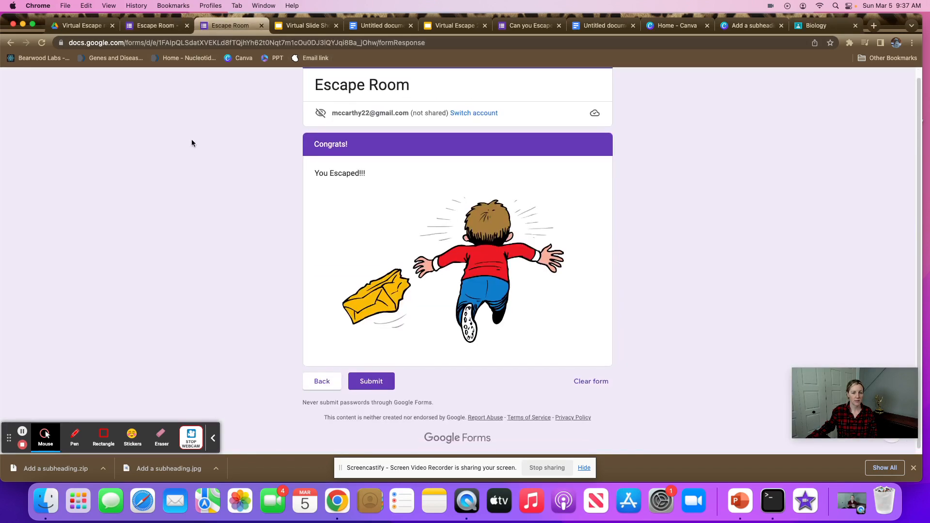
left_click(262, 26)
left_click(174, 31)
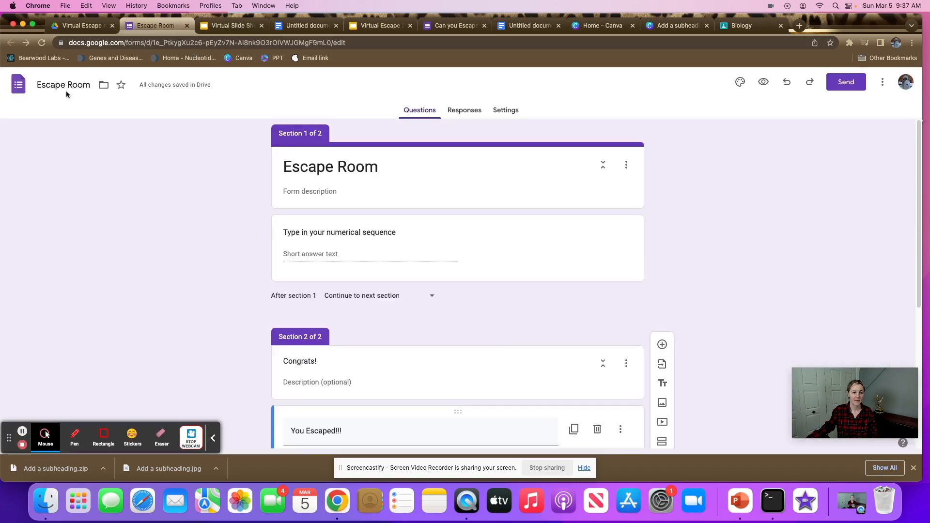
left_click(42, 85)
type("2")
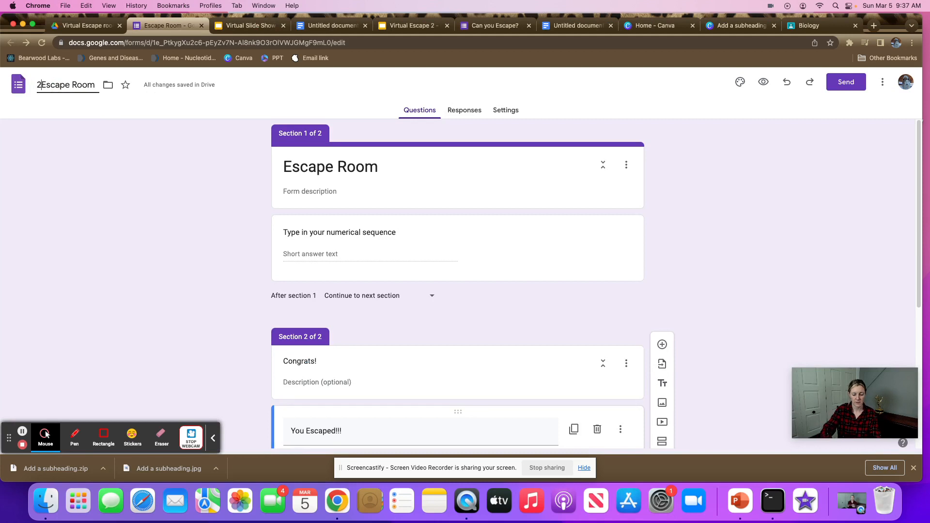
Step: Switch to Google Classroom and create a Biology classwork assignment titled "Escape Room Google Form"
left_click(812, 24)
left_click(432, 85)
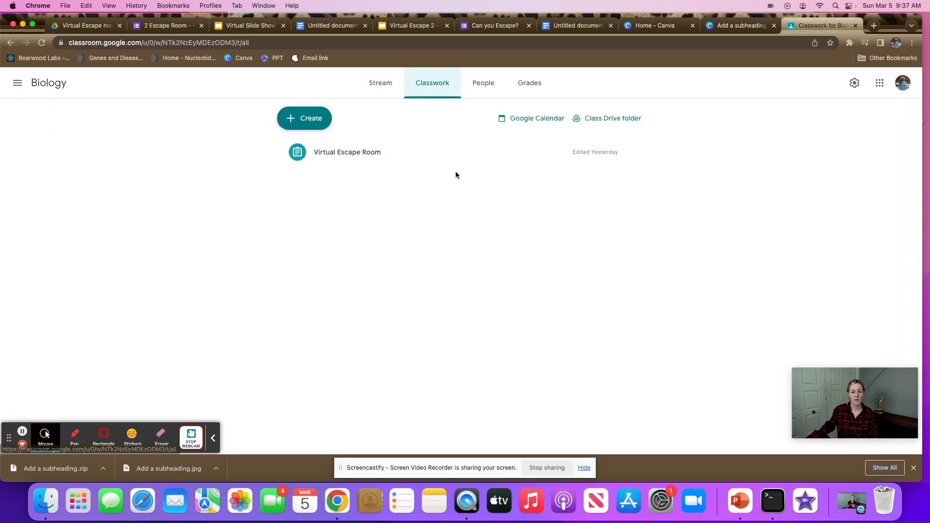
left_click(306, 126)
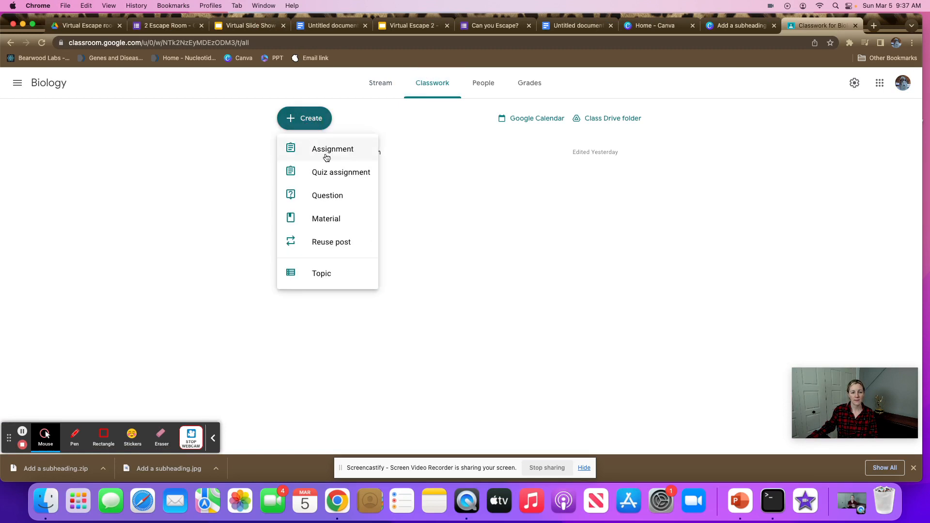
left_click(326, 156)
type("Escape Room Google Form")
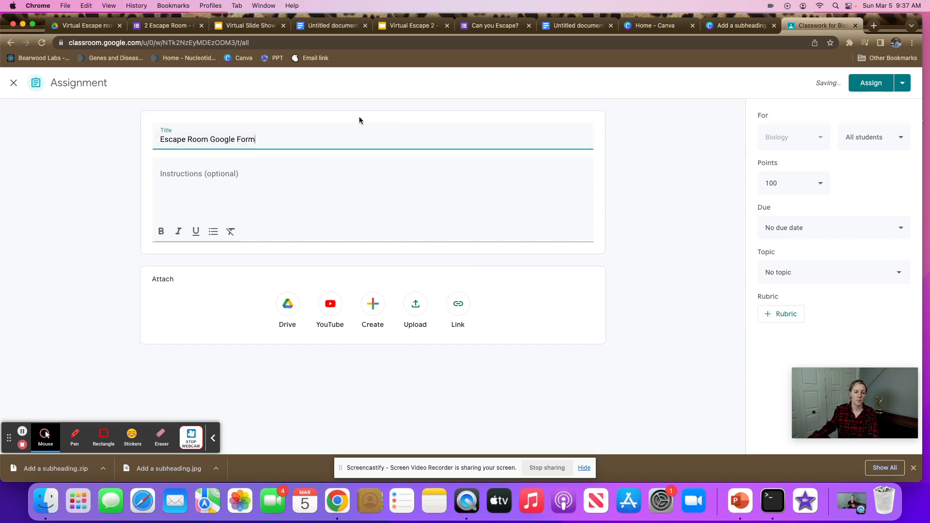
Step: Attach the "2 Escape Room" form from Google Drive to the assignment and assign it to the class
left_click(292, 315)
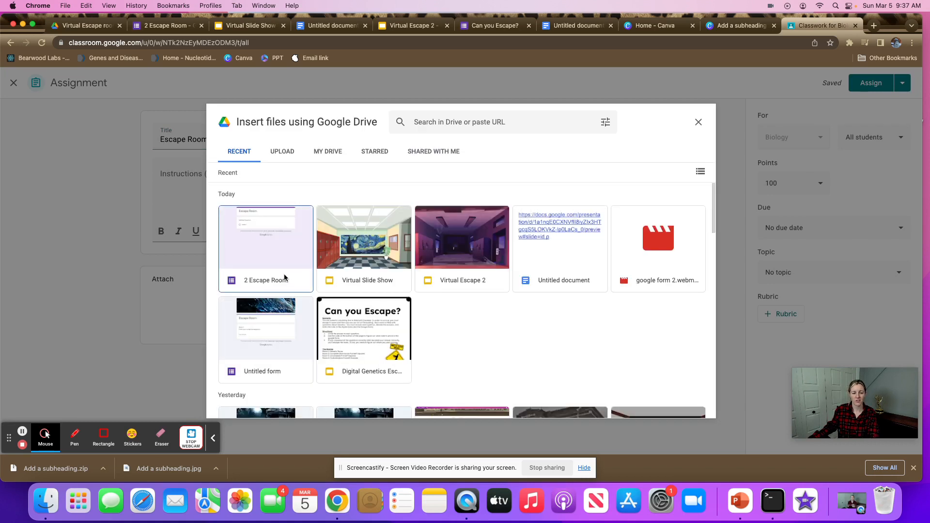
double_click(284, 274)
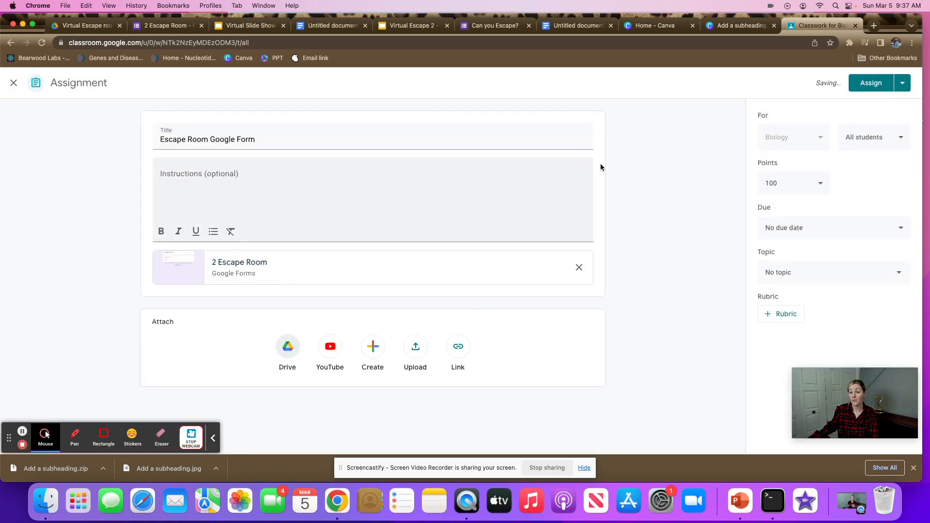
left_click(871, 91)
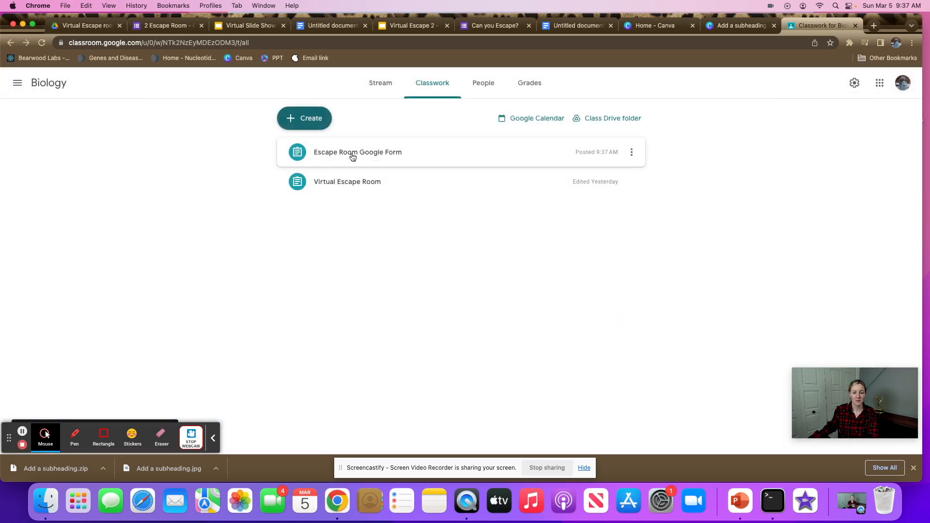
Step: Open the form attached to the posted "Escape Room Google Form" assignment and copy its web address
left_click(343, 158)
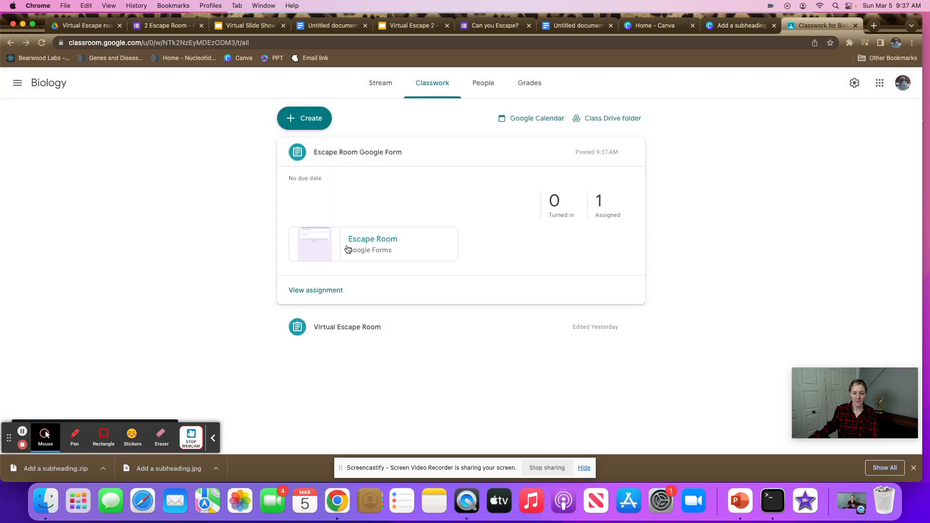
left_click(319, 245)
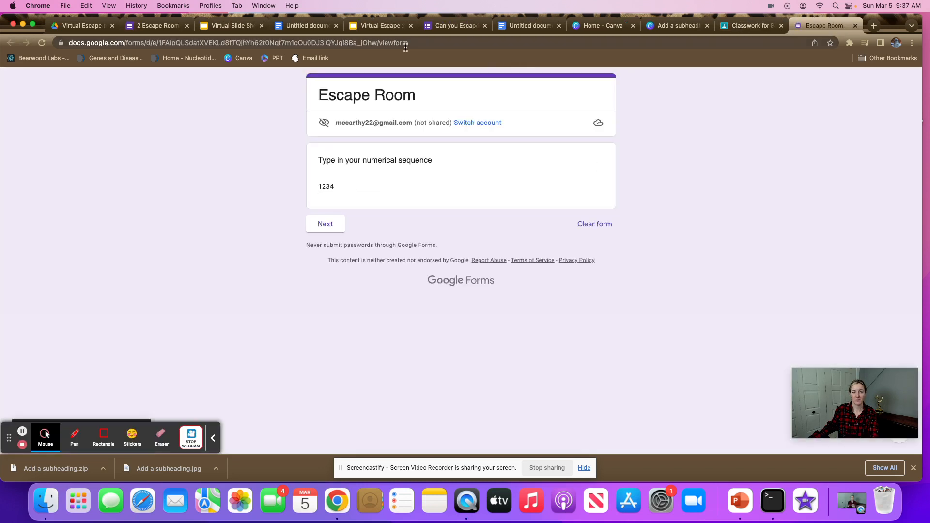
left_click(405, 42)
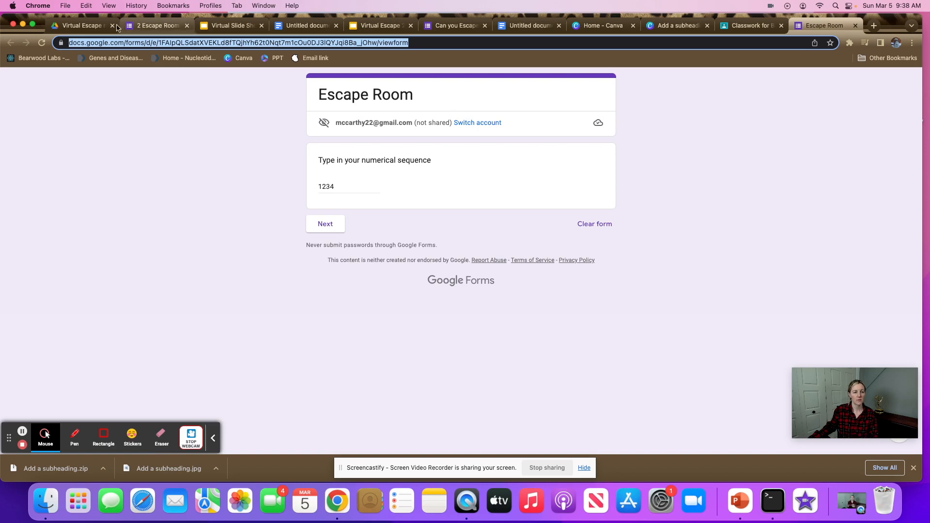
Step: Open the Virtual Slide Show presentation from the Drive folder and draw a rectangle over the door on slide 1
left_click(94, 26)
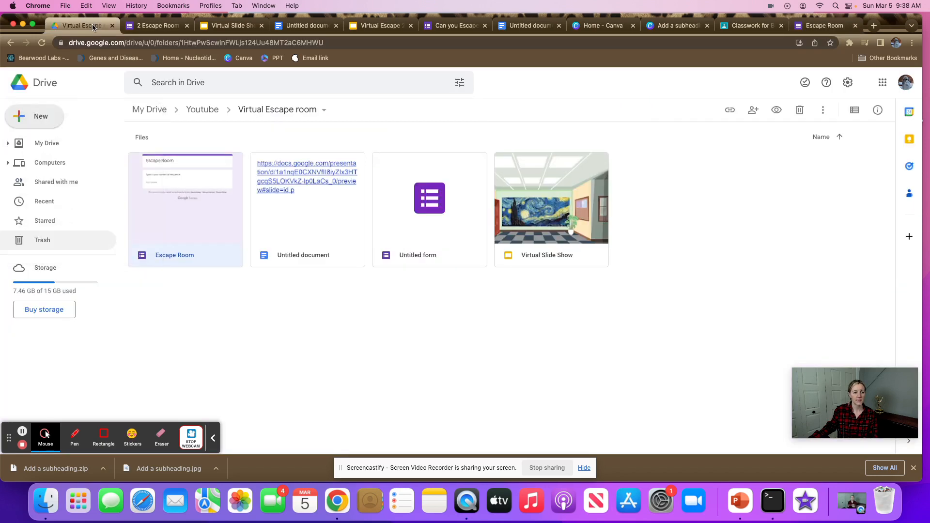
double_click(499, 214)
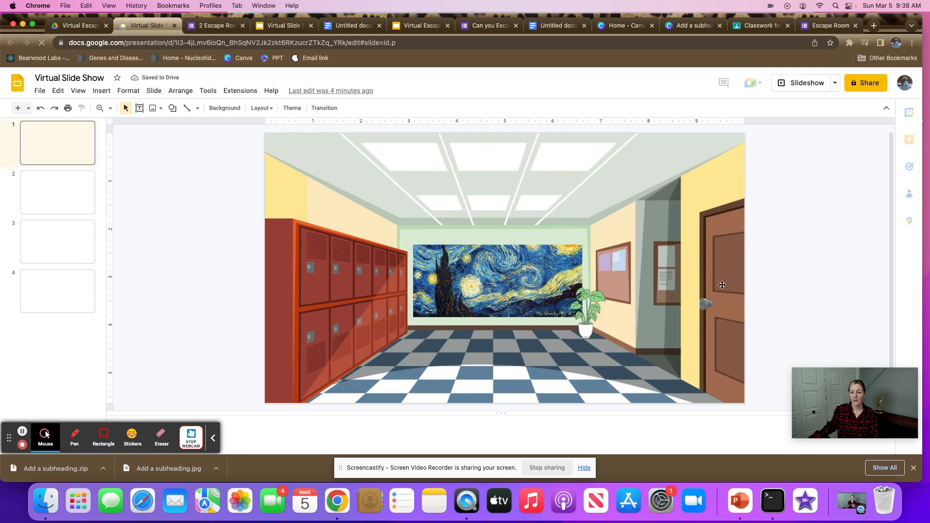
left_click(172, 108)
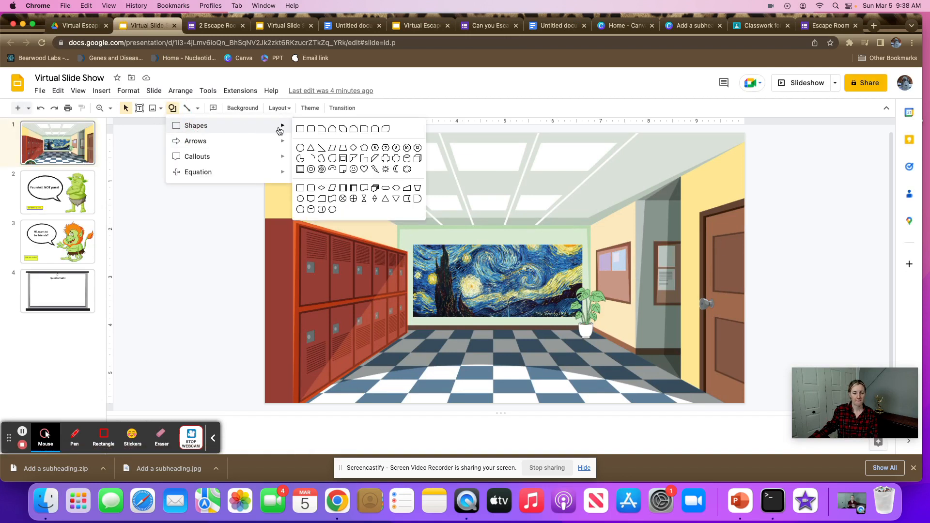
left_click(300, 129)
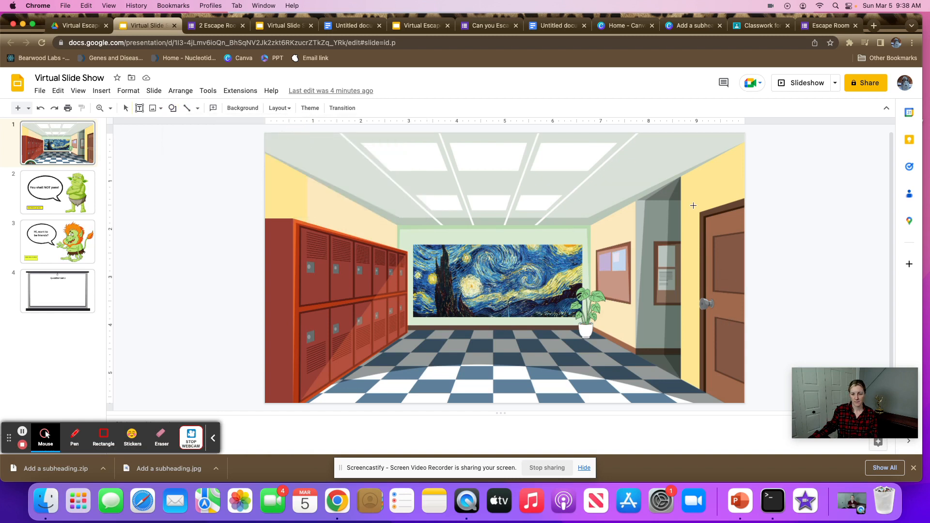
left_click_drag(693, 205, 747, 401)
Step: Make the door rectangle's fill and border transparent
left_click(209, 109)
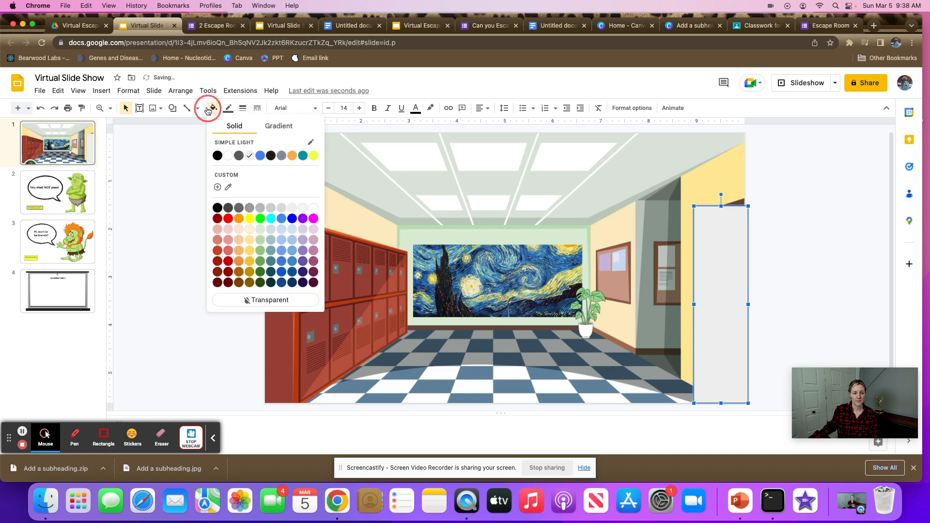
left_click(264, 300)
left_click(226, 115)
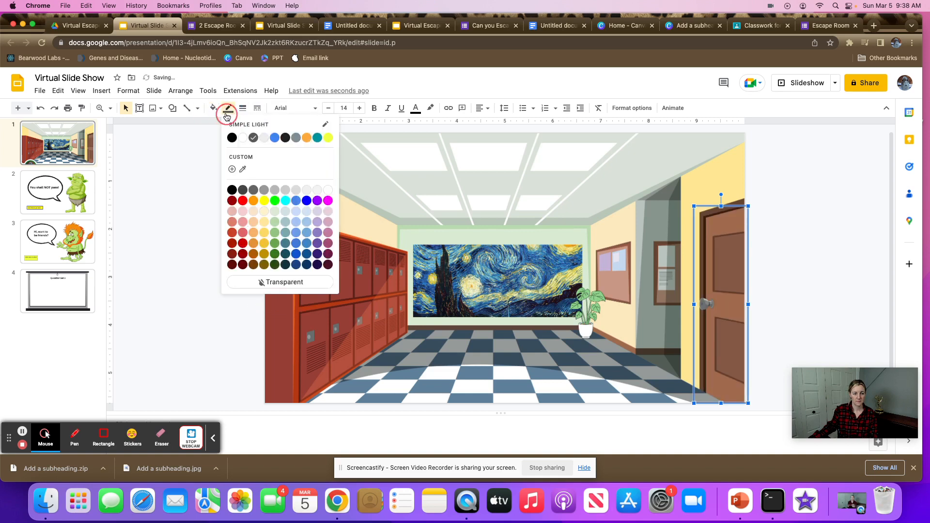
left_click(277, 282)
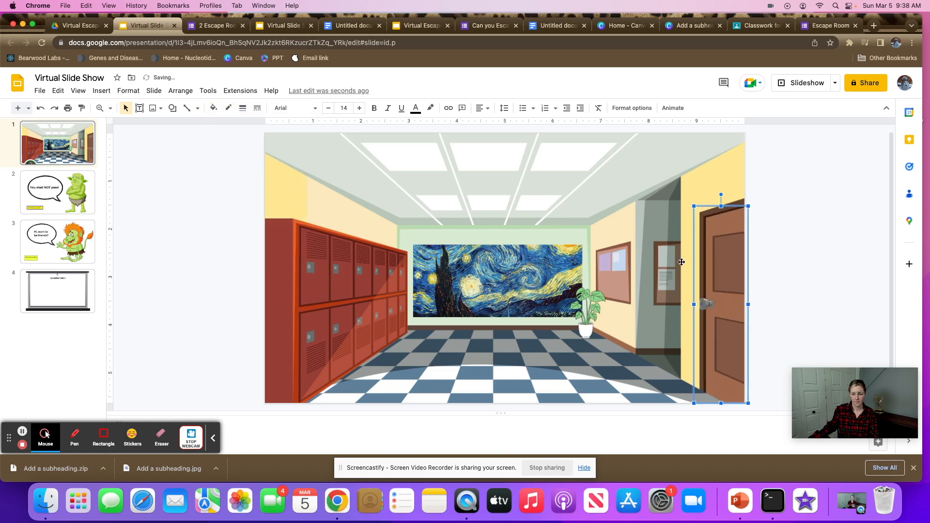
Step: Link the transparent door rectangle to the copied Escape Room form address
right_click(720, 260)
left_click(759, 357)
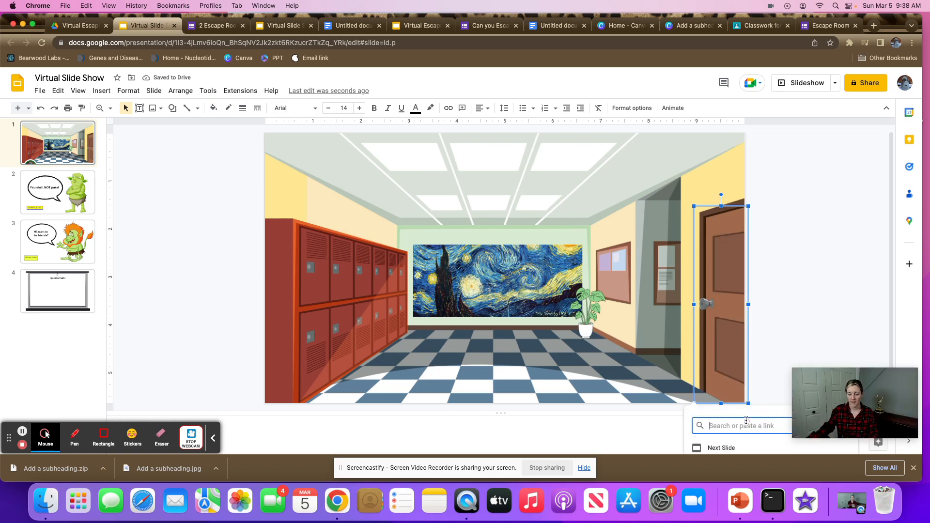
key("super+v")
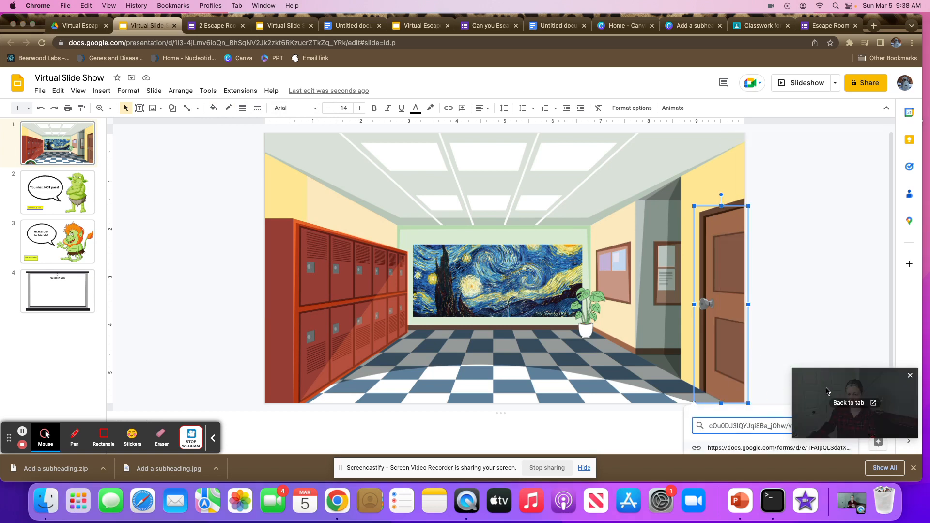
left_click_drag(833, 388, 843, 262)
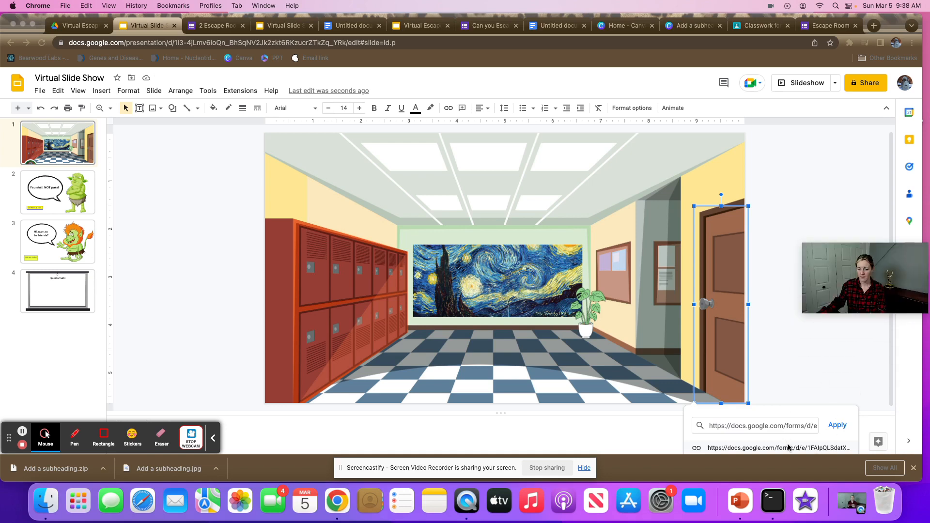
left_click(842, 425)
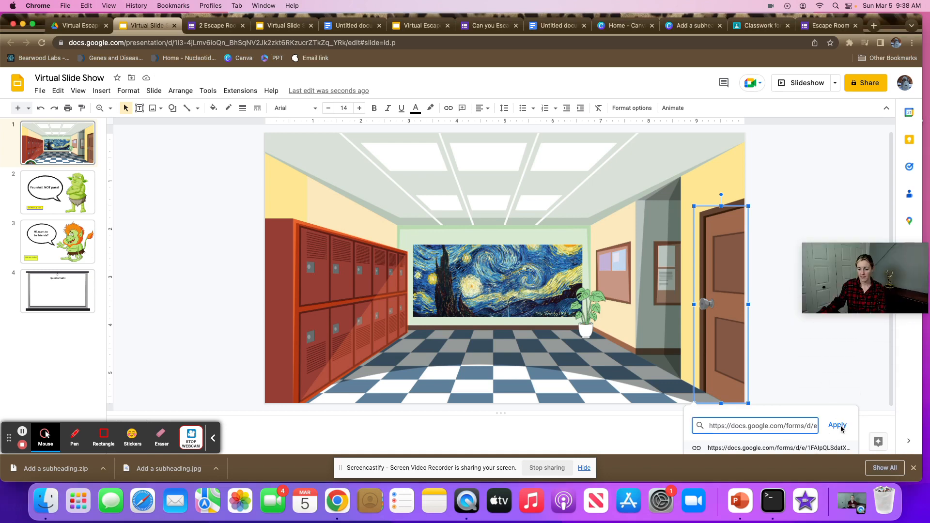
left_click(847, 355)
Step: Present the slides, follow the door link to the form and test it with the wrong sequence 123
left_click(809, 81)
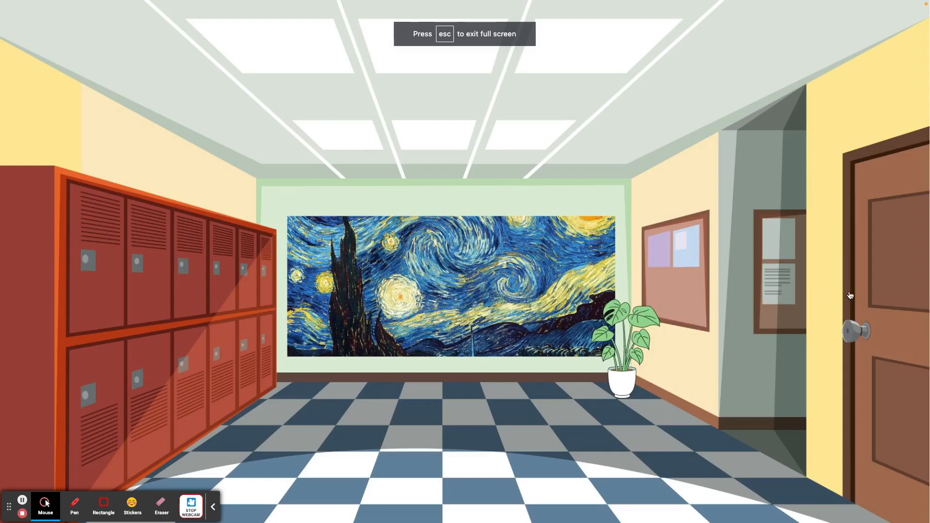
left_click(848, 297)
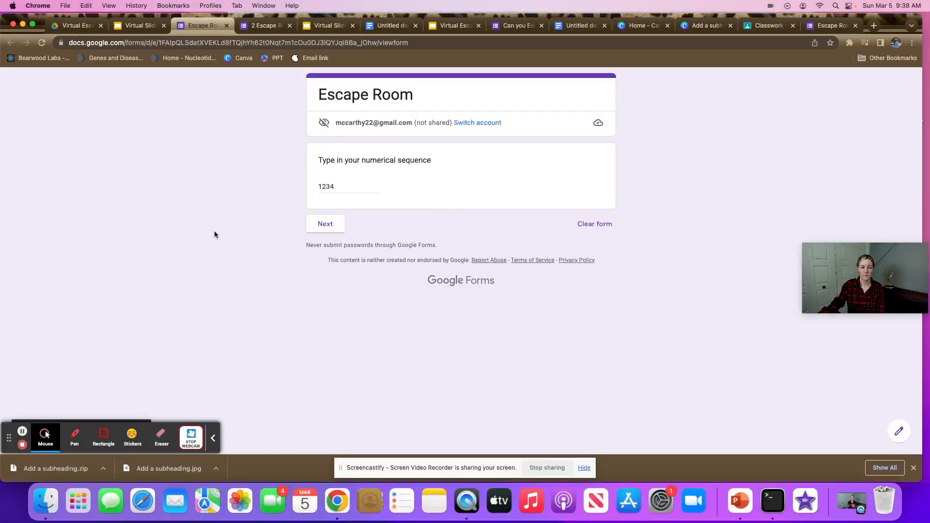
left_click_drag(337, 184, 304, 187)
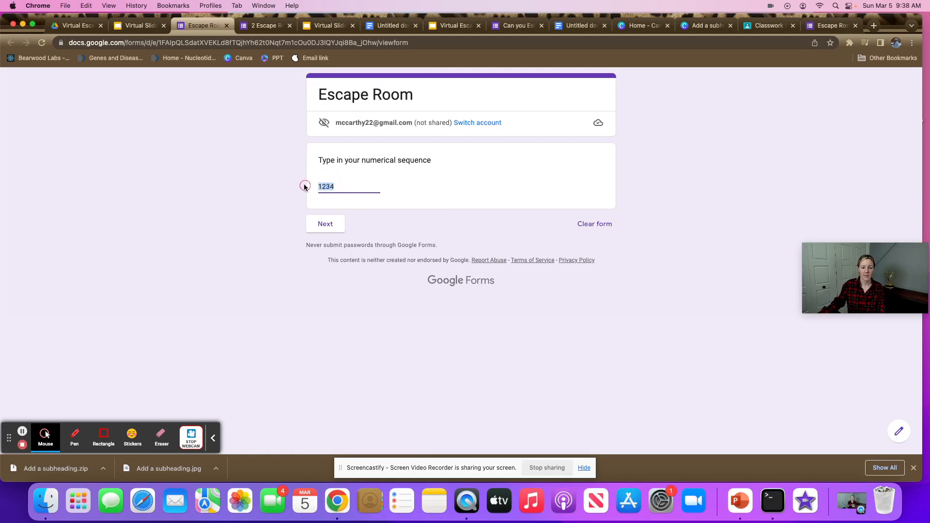
type("123")
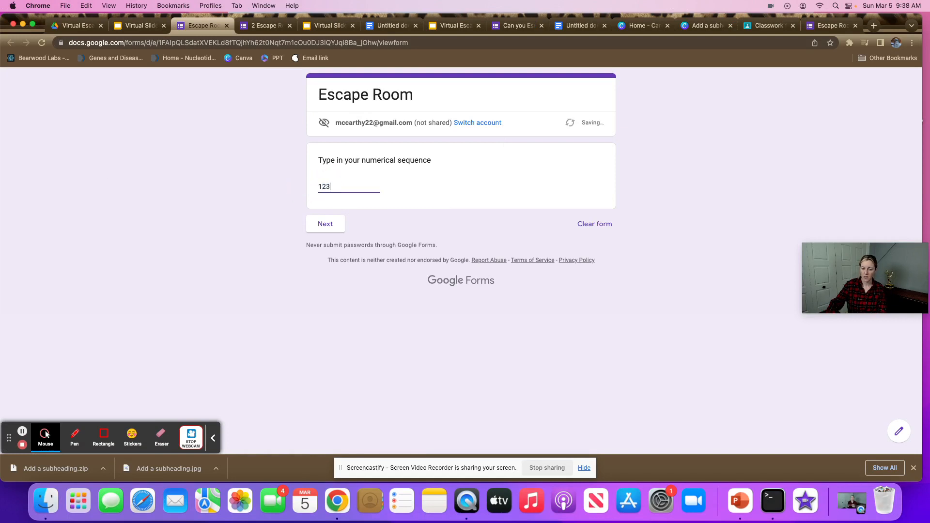
left_click(316, 223)
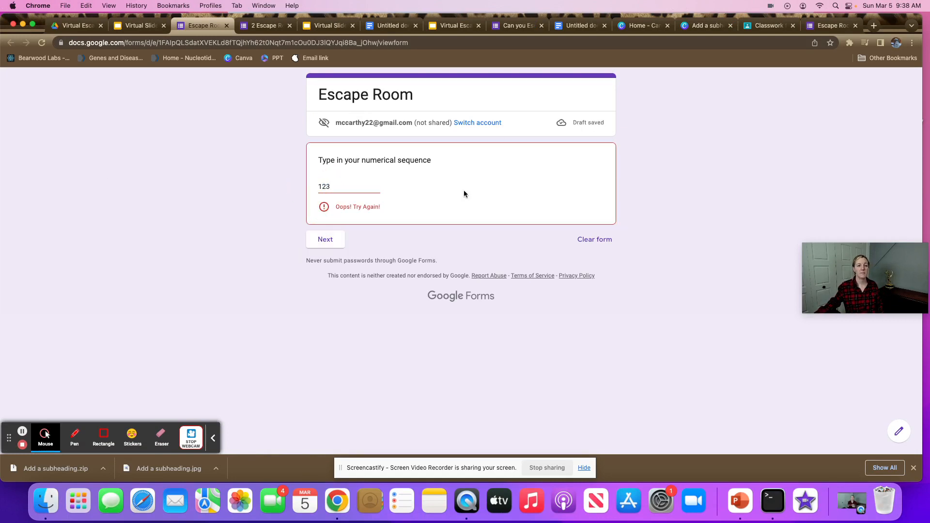
Step: Compare the slideshow with the opened form, return to the Virtual Slide Show and exit presentation mode
left_click(149, 30)
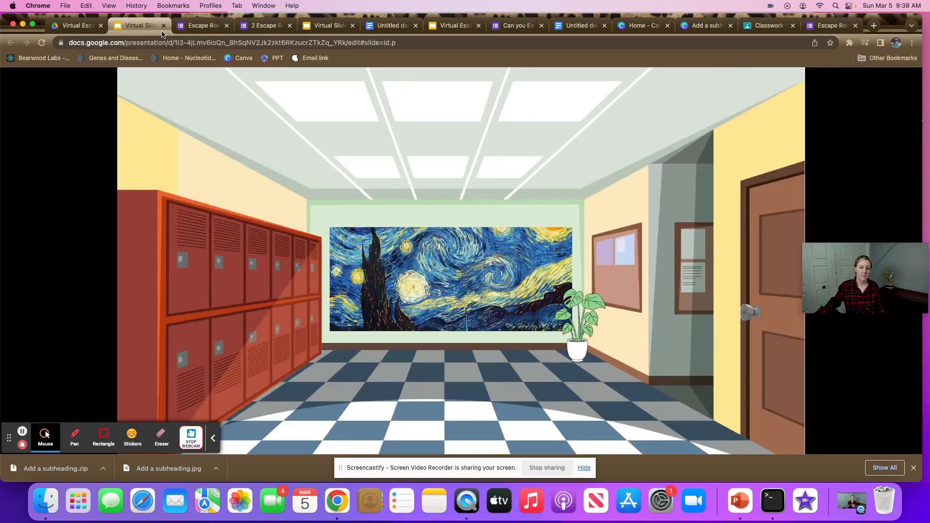
left_click(202, 26)
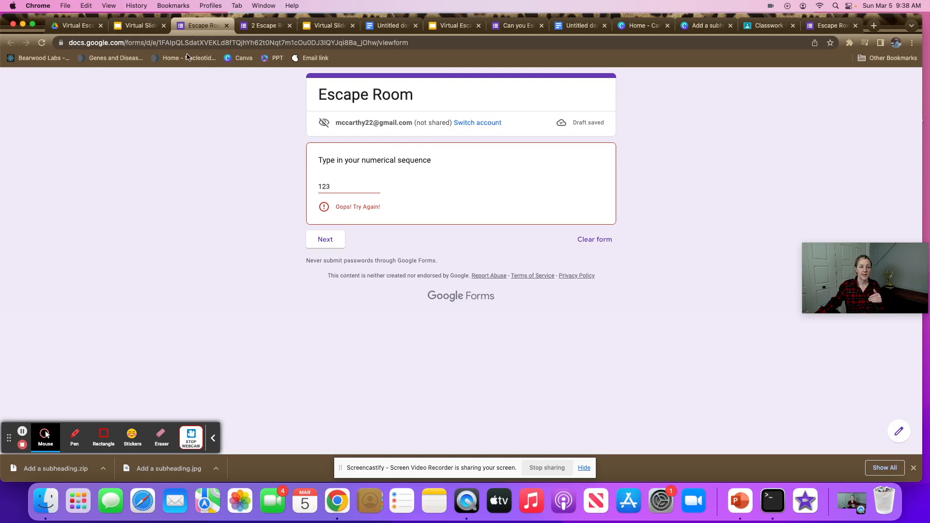
left_click(141, 26)
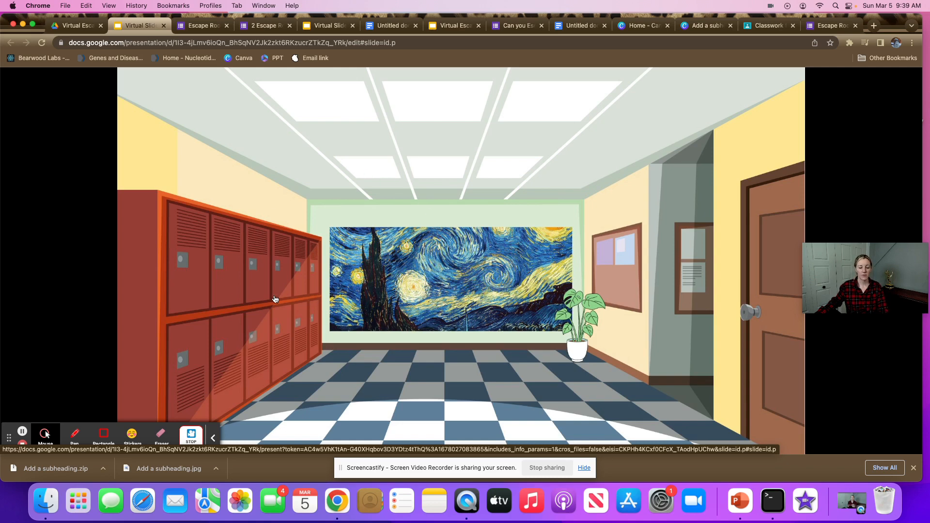
key("Escape")
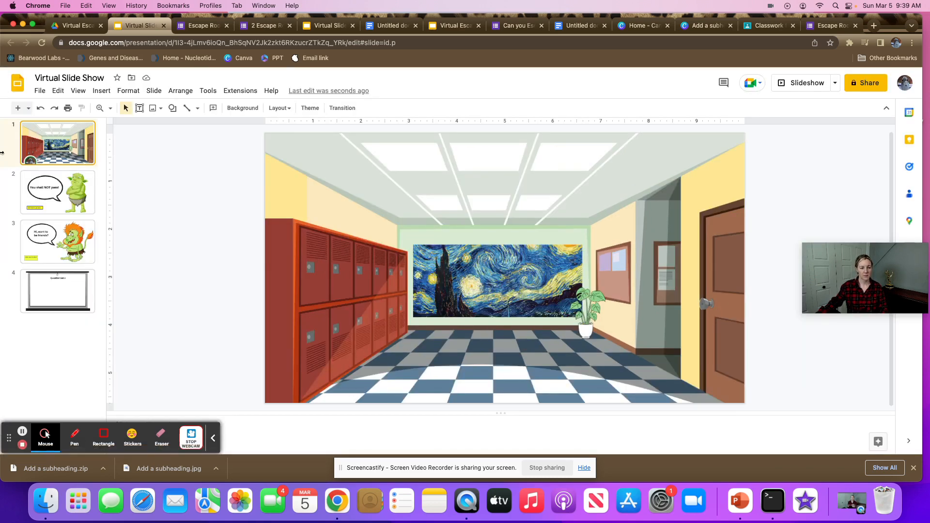